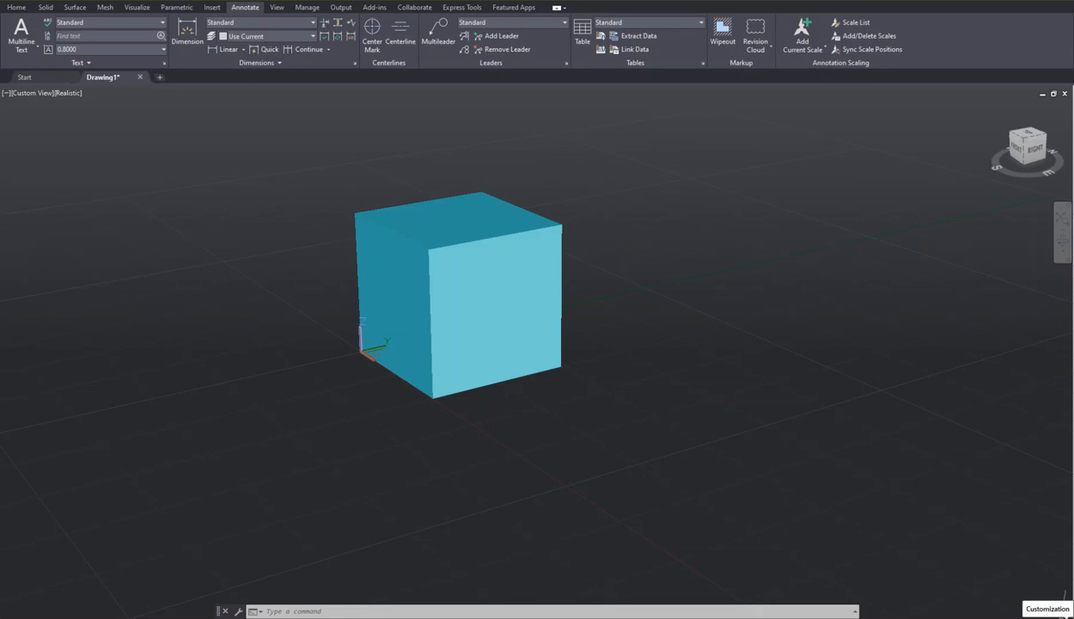
left_click(1065, 595)
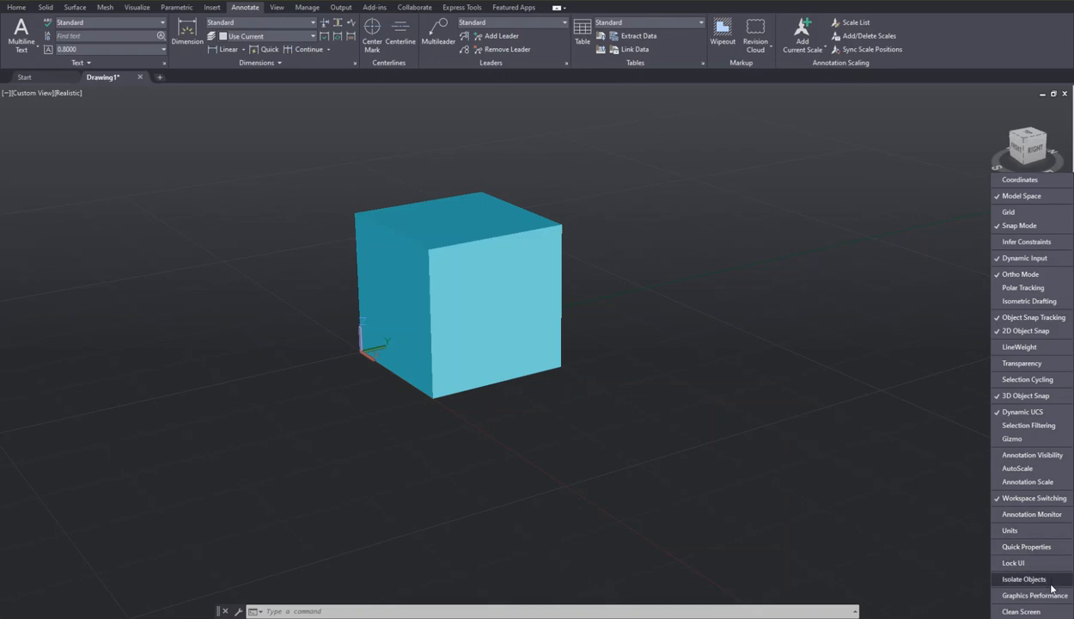
left_click(940, 532)
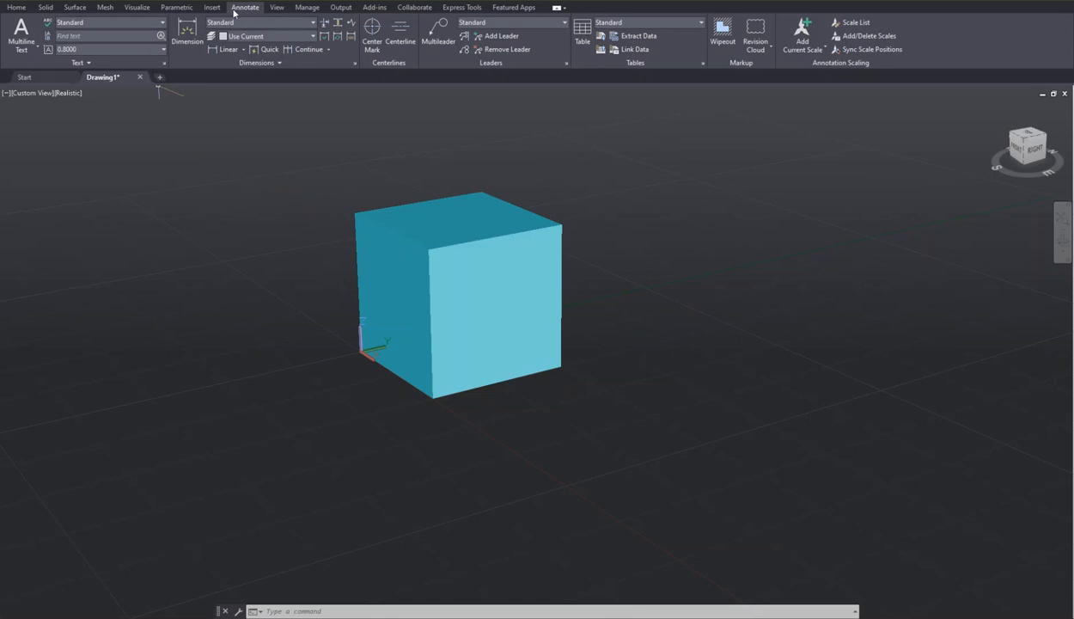
- Make the Standard text style current in the text style settings, keeping its 0.8 height
left_click(162, 24)
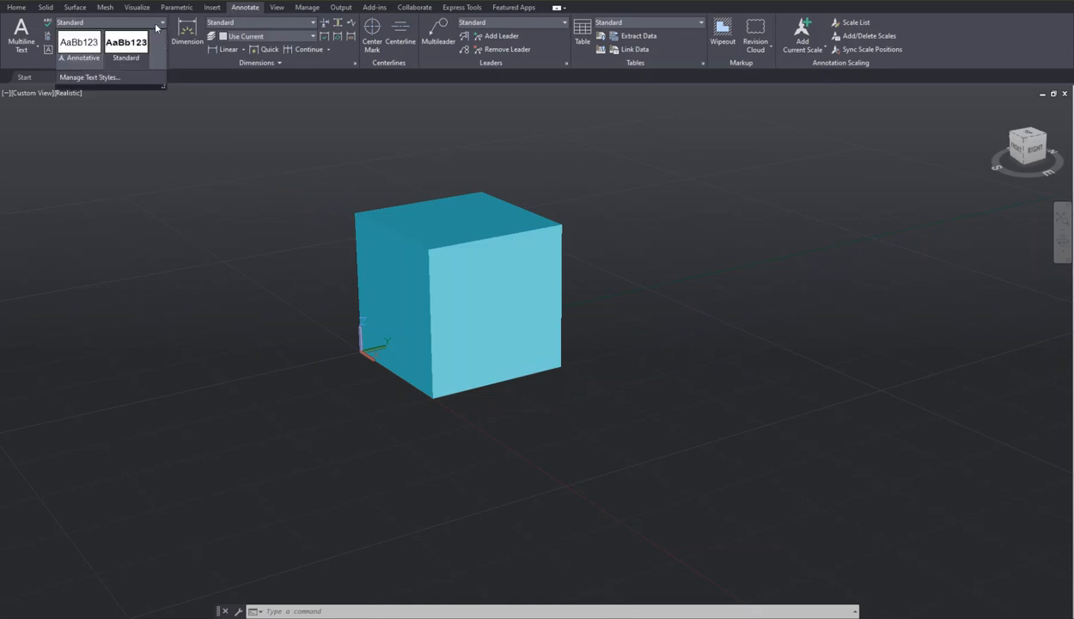
left_click(106, 76)
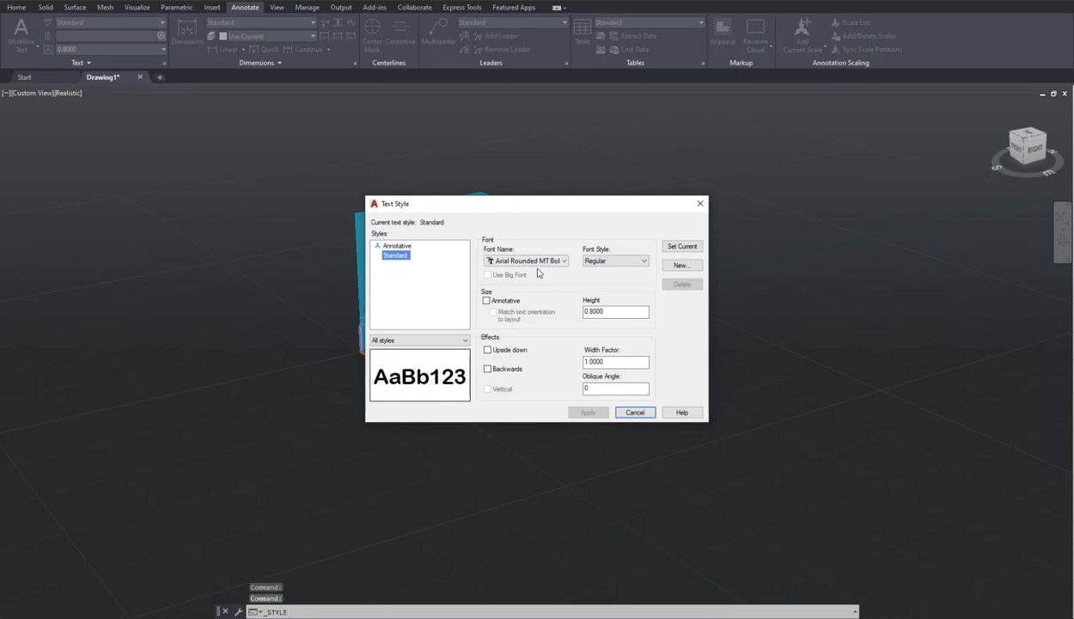
left_click(686, 247)
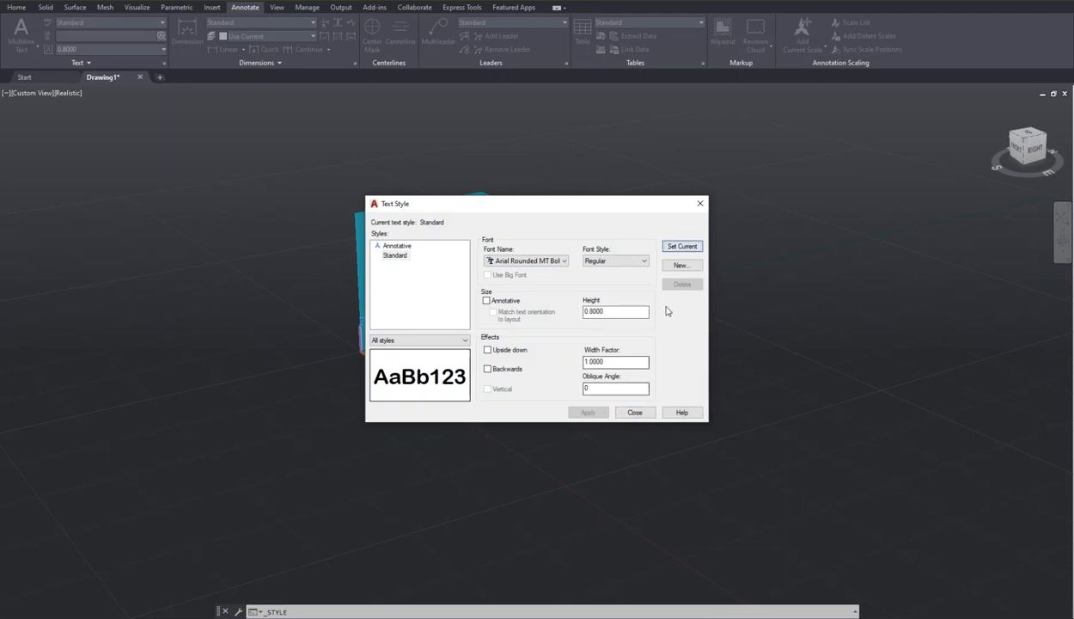
left_click(616, 312)
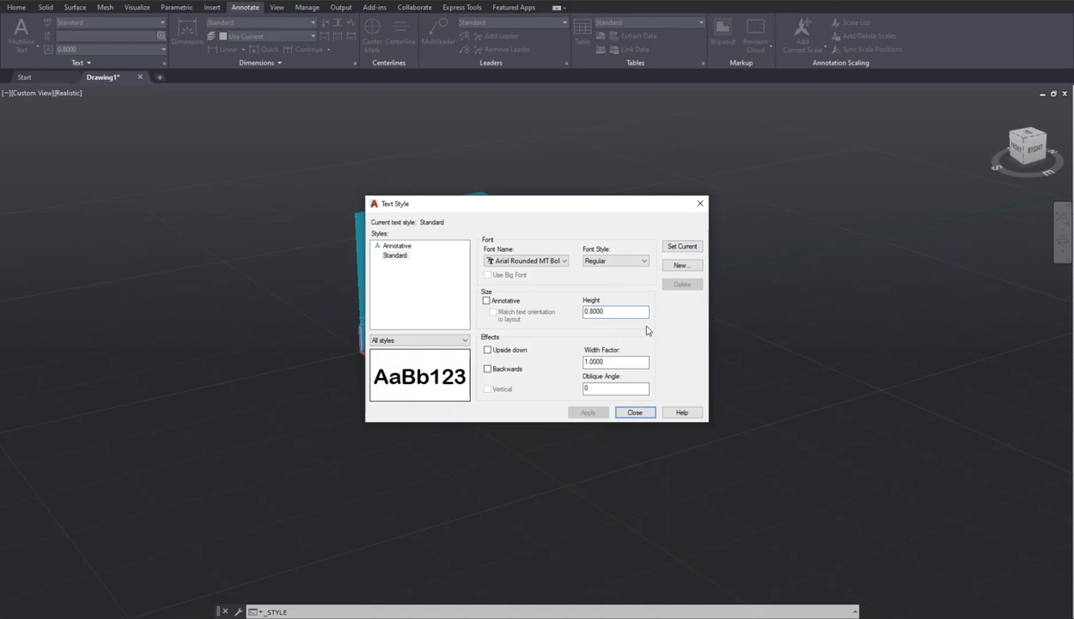
left_click(630, 411)
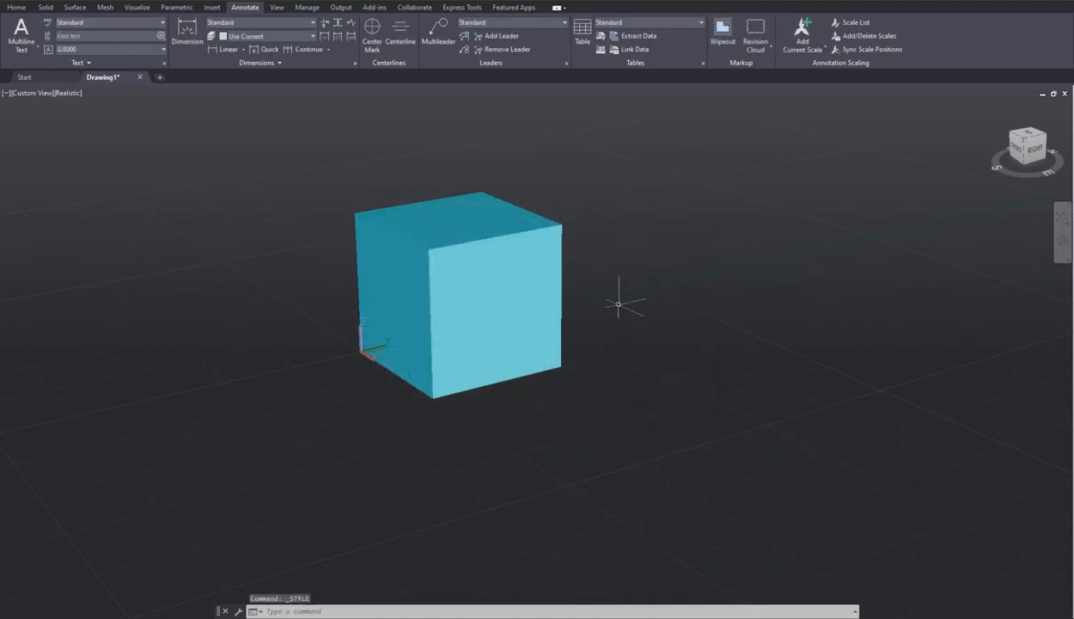
- Place single-line text "J" starting on the cube's front face, with the default rotation angle of 0
type("TEXT")
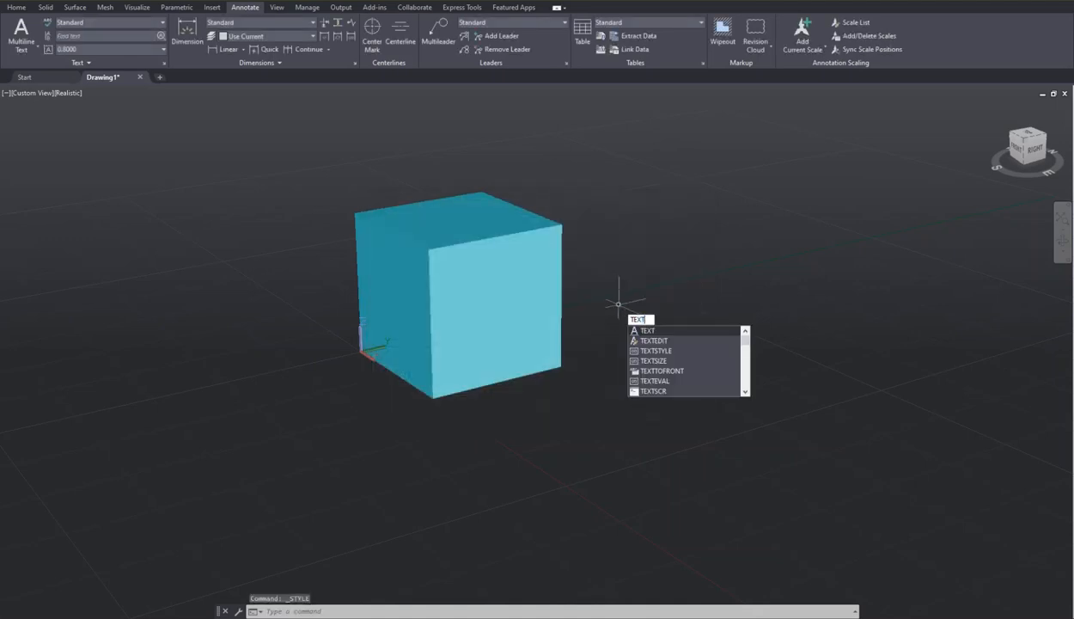
key("Return")
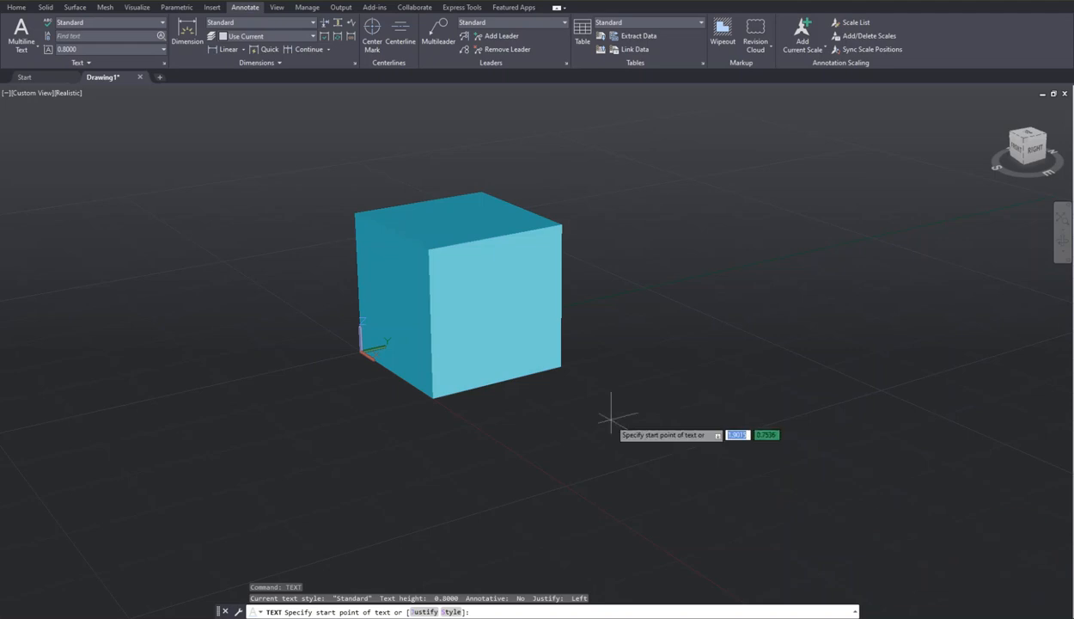
left_click(386, 300)
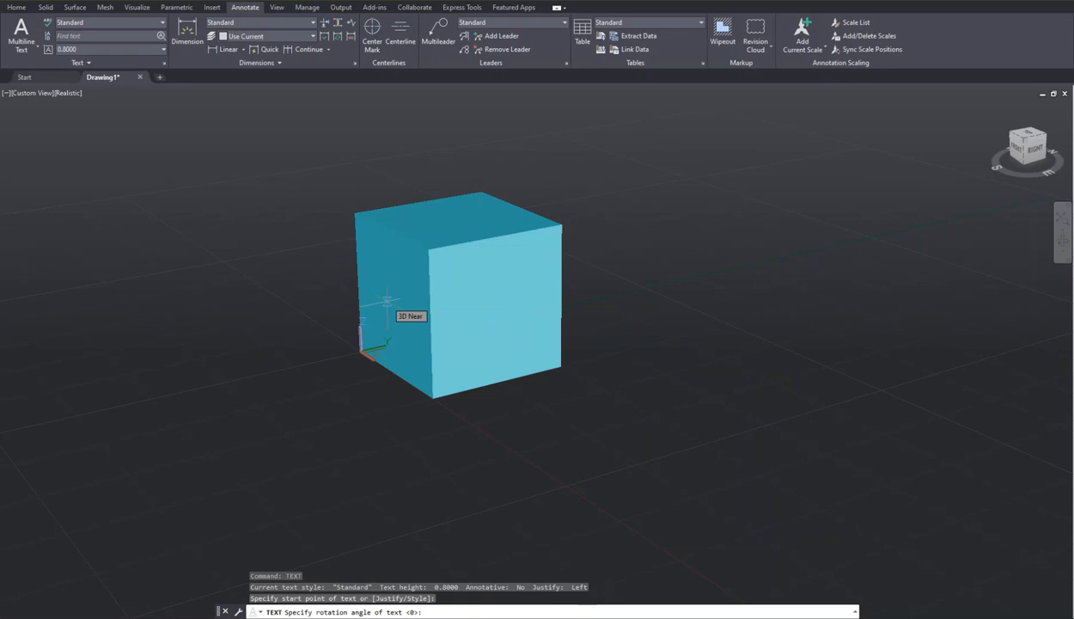
key("Return")
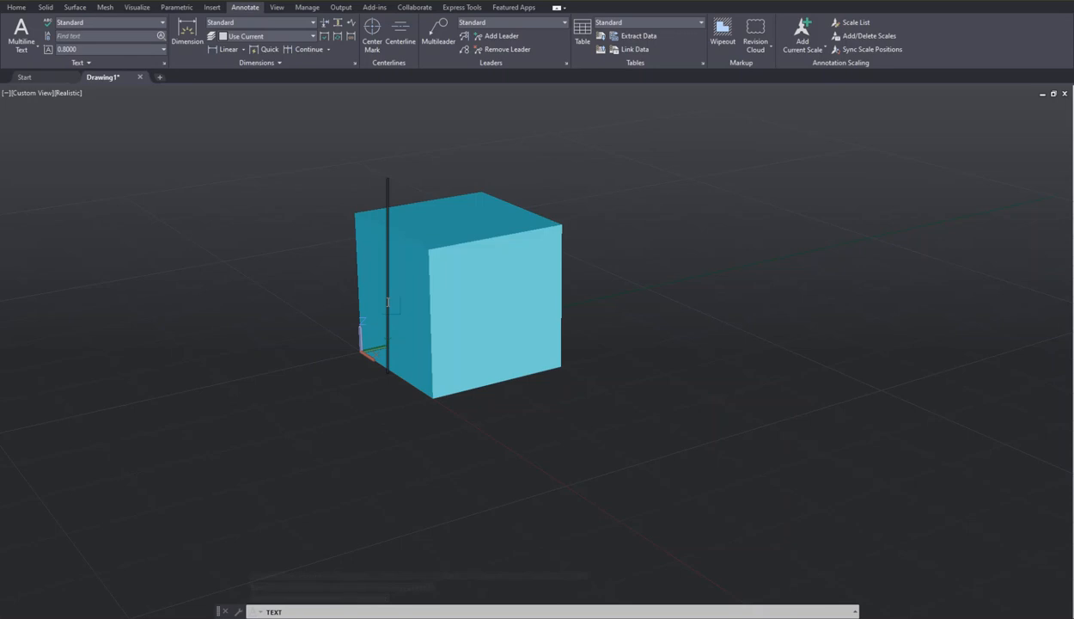
type("J")
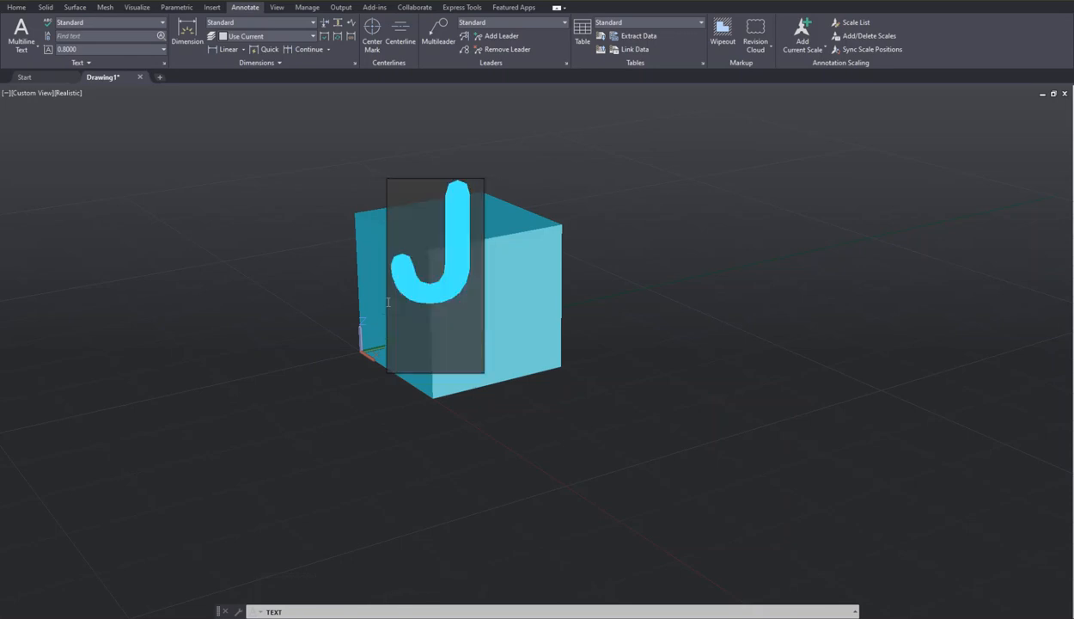
key("Return")
key("Return")
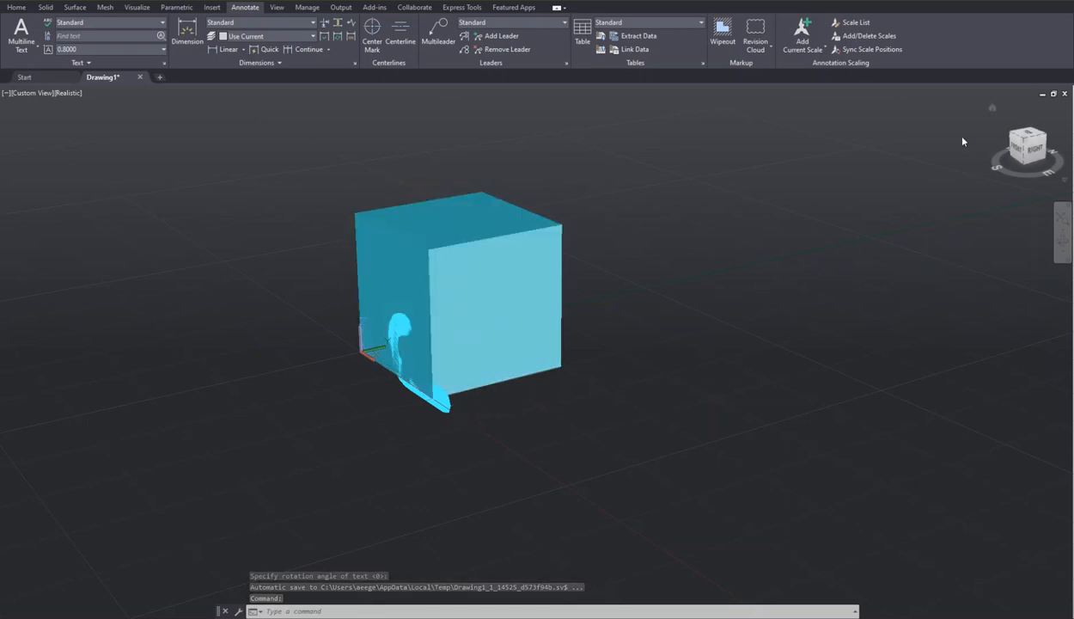
- Turn Ortho off and move the letter J out of the cube to in front of its front face, beside the UCS origin
left_click(1017, 148)
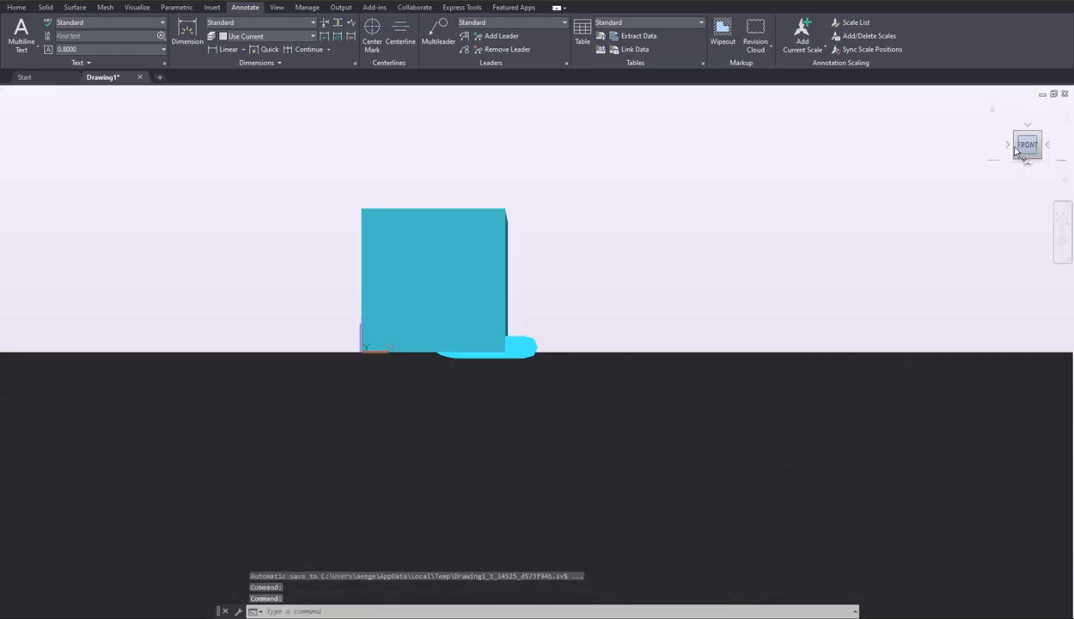
scroll(886, 192, "down", 4)
scroll(839, 211, "up", 6)
key("Escape")
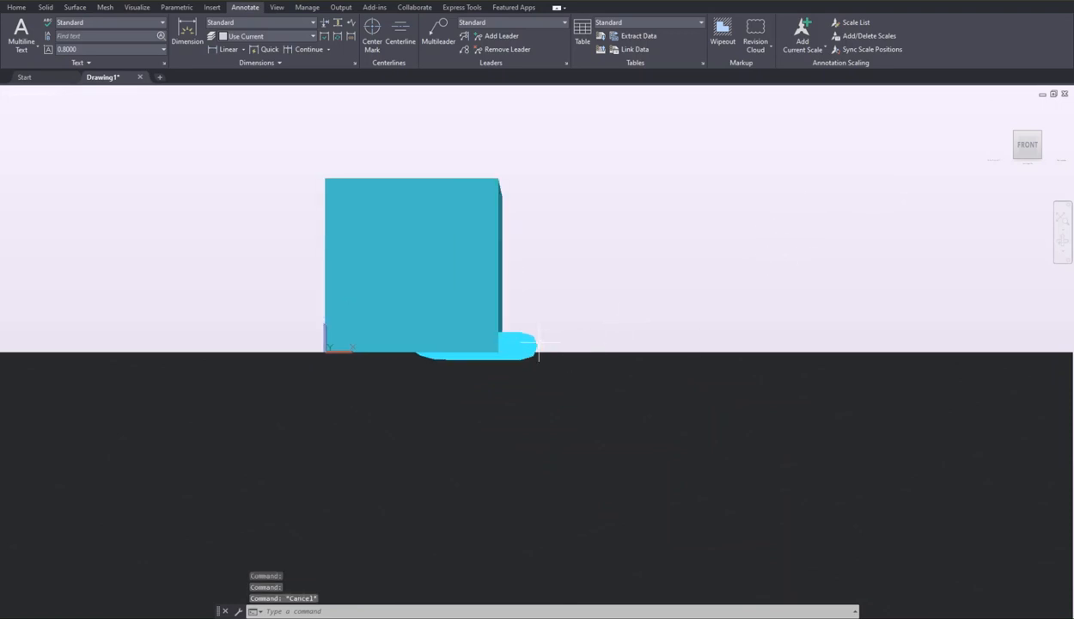
left_click_drag(1025, 148, 952, 167)
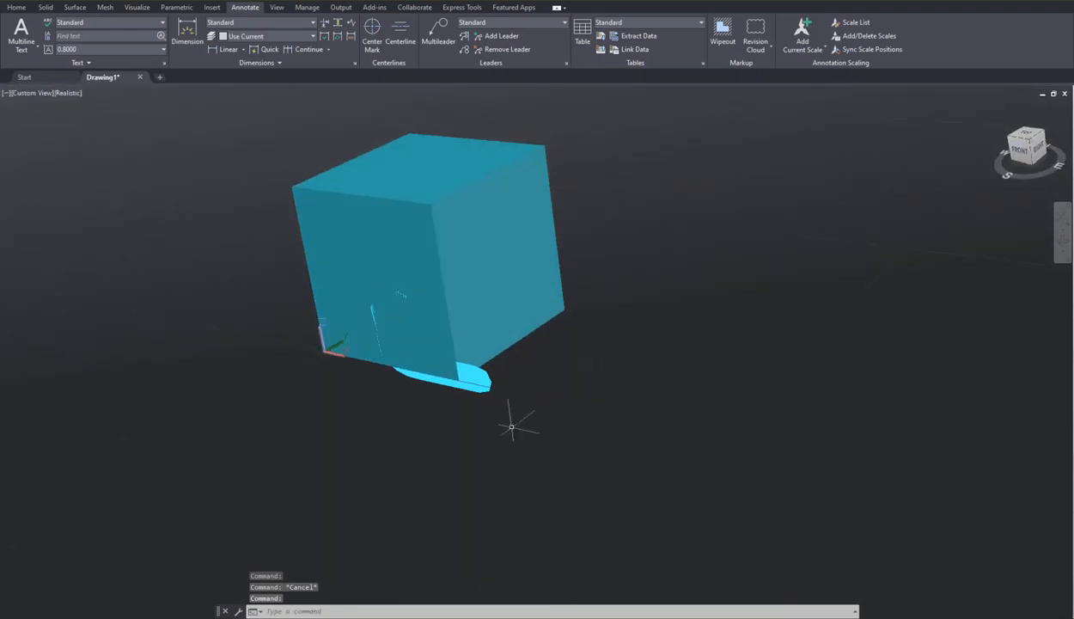
key("Return")
left_click(473, 385)
key("Return")
left_click(498, 438)
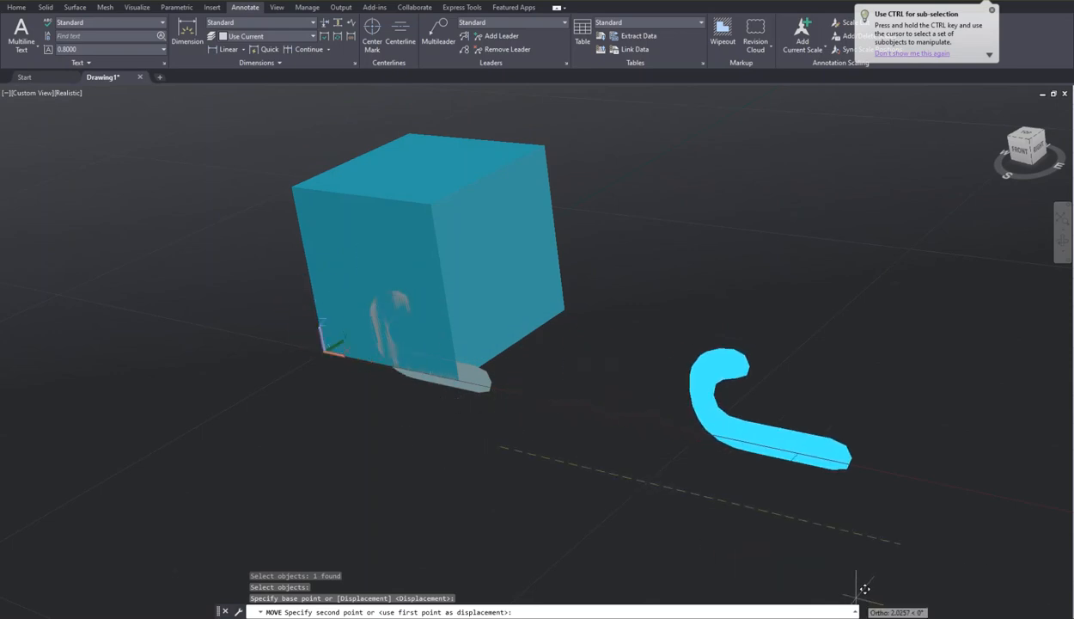
key("F8")
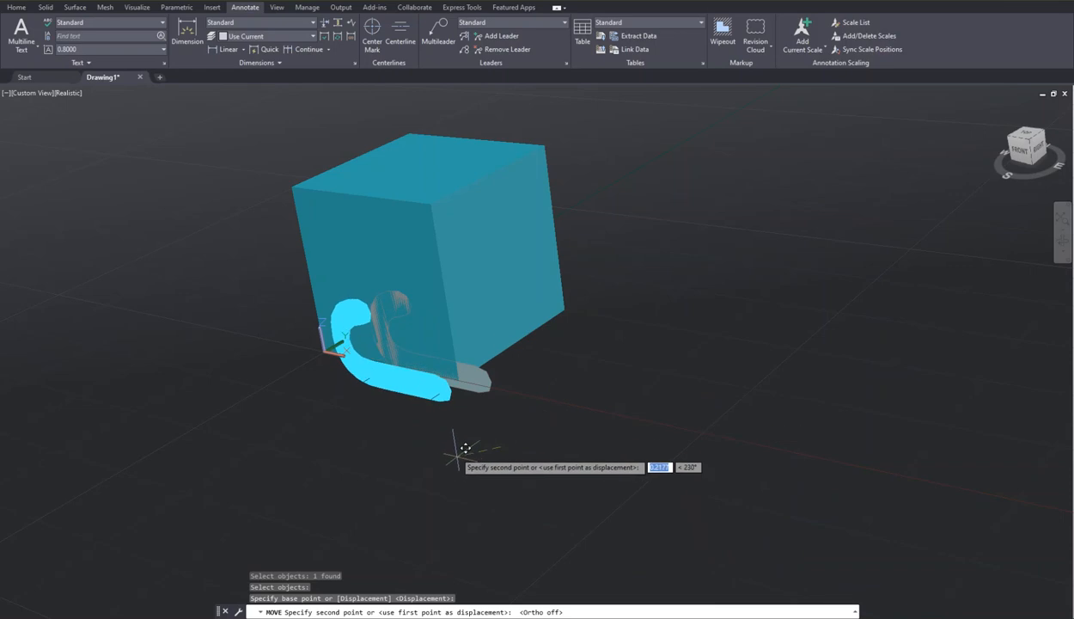
left_click(397, 428)
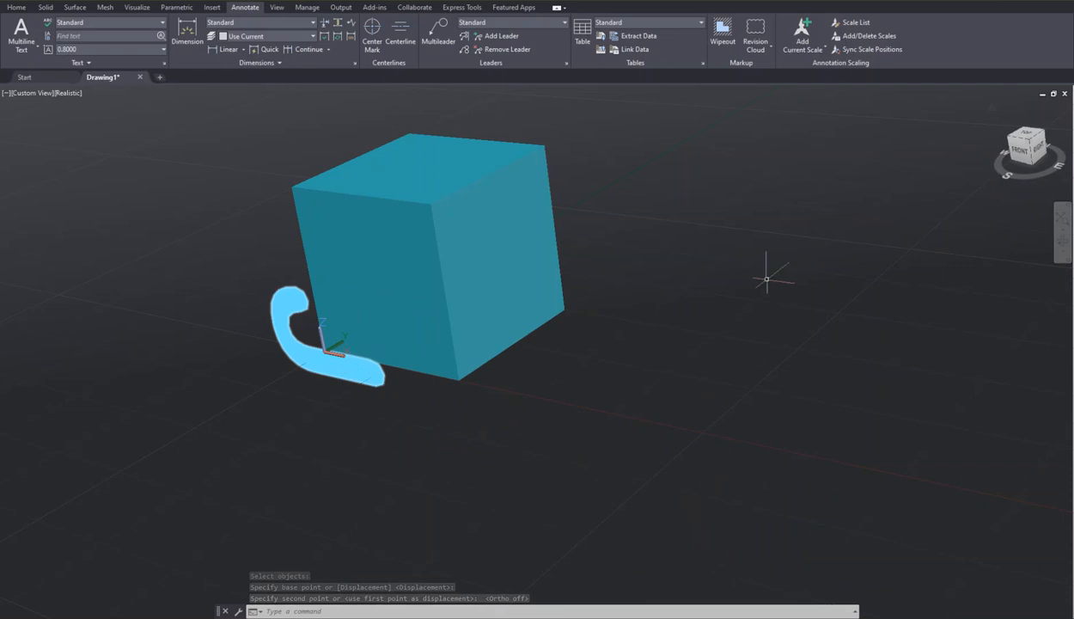
left_click(1038, 149)
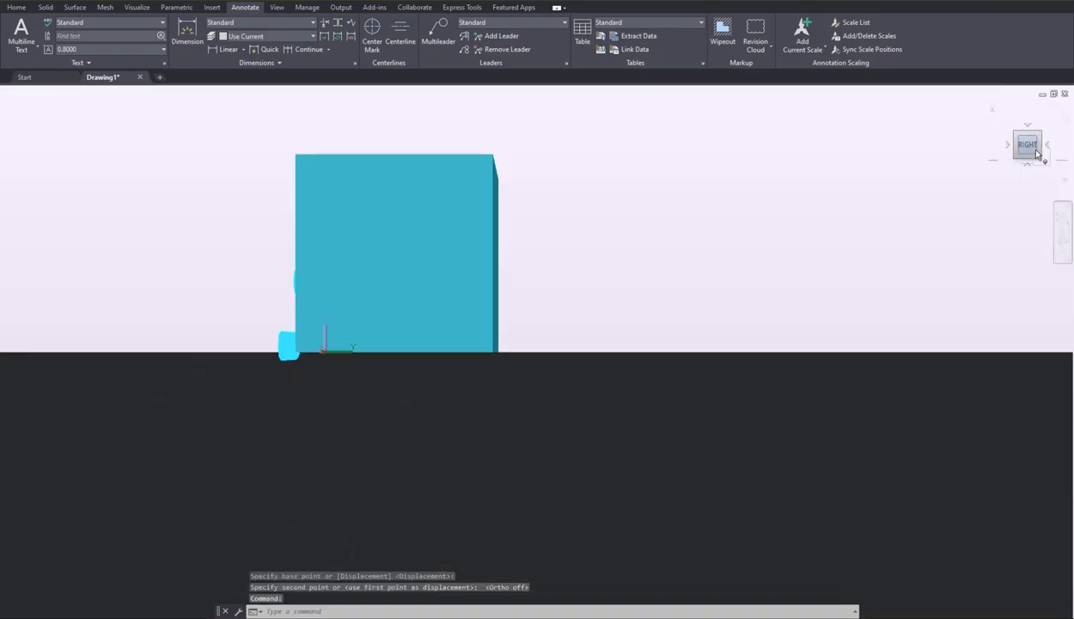
left_click(1009, 148)
left_click_drag(1029, 155, 957, 180)
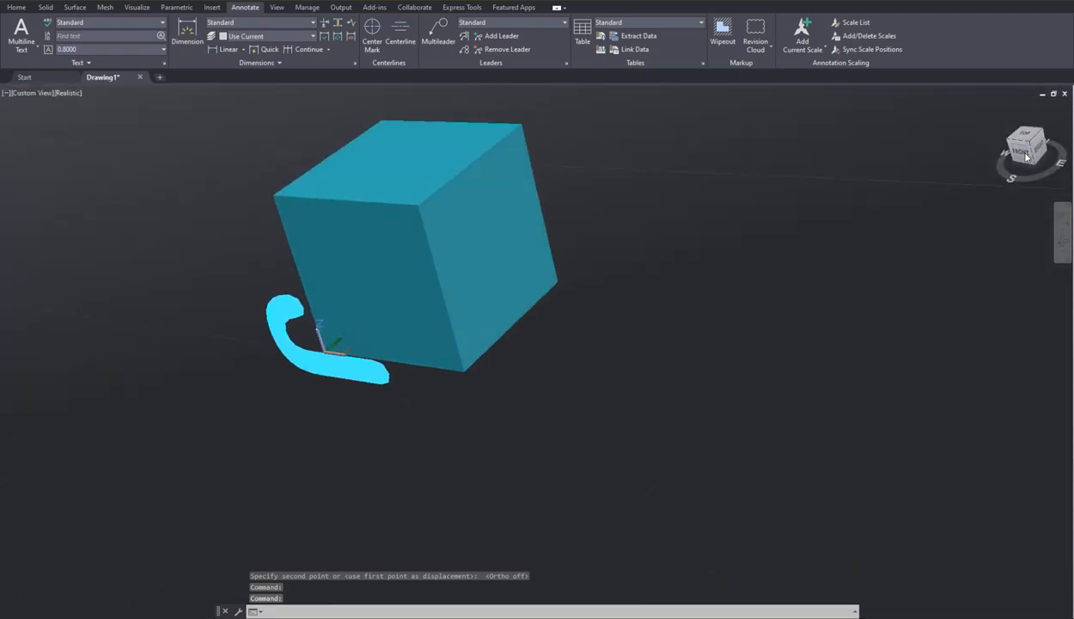
type("M")
key("Return")
left_click(365, 371)
key("Return")
left_click(352, 359)
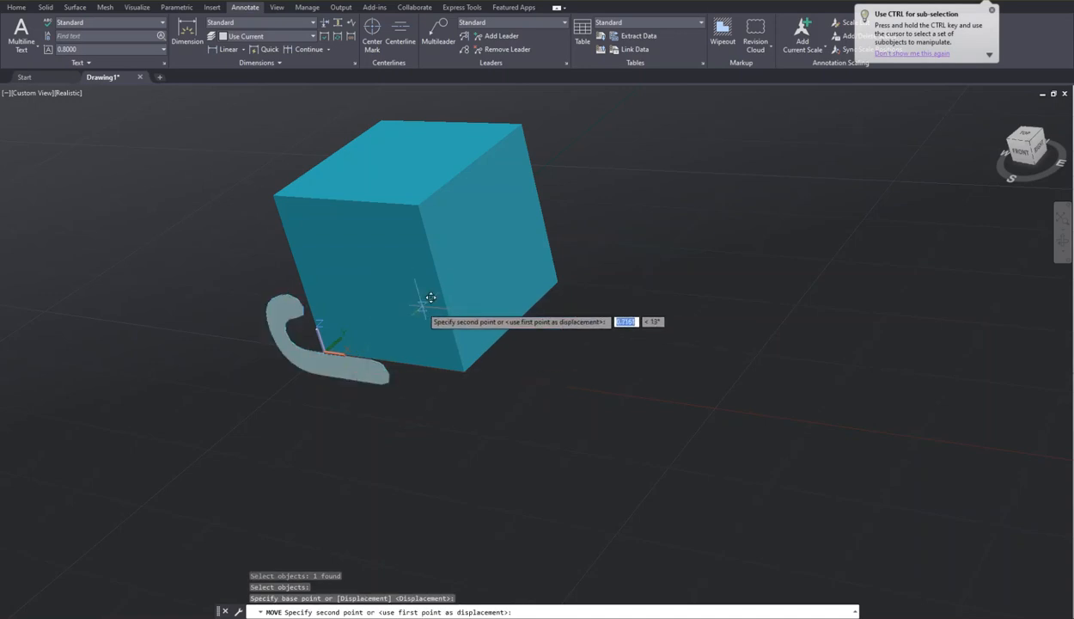
key("Escape")
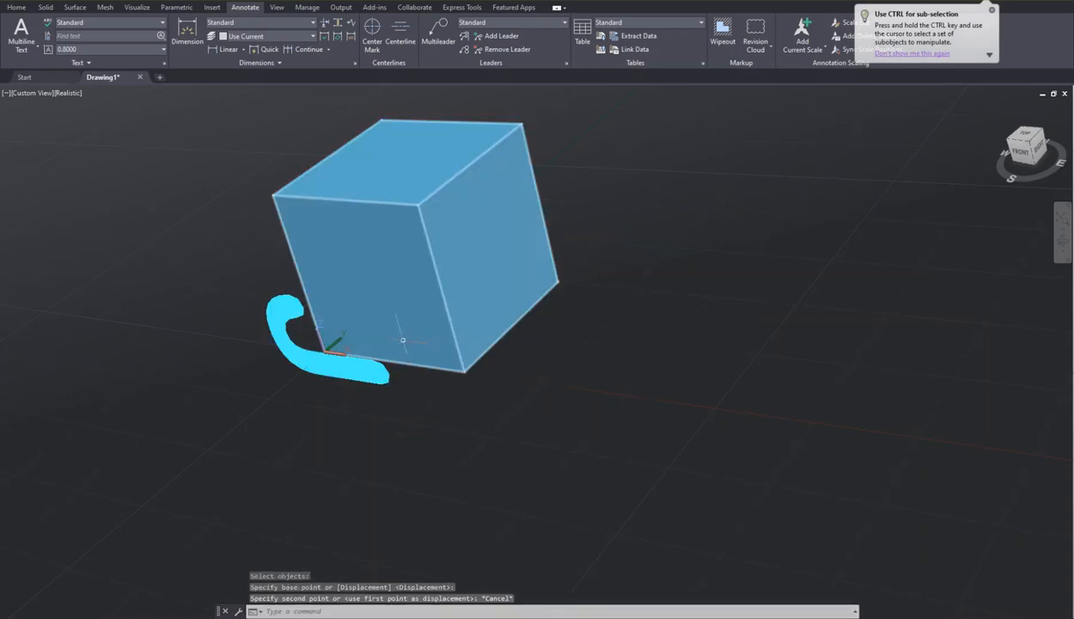
key("ctrl+z")
key("ctrl+z")
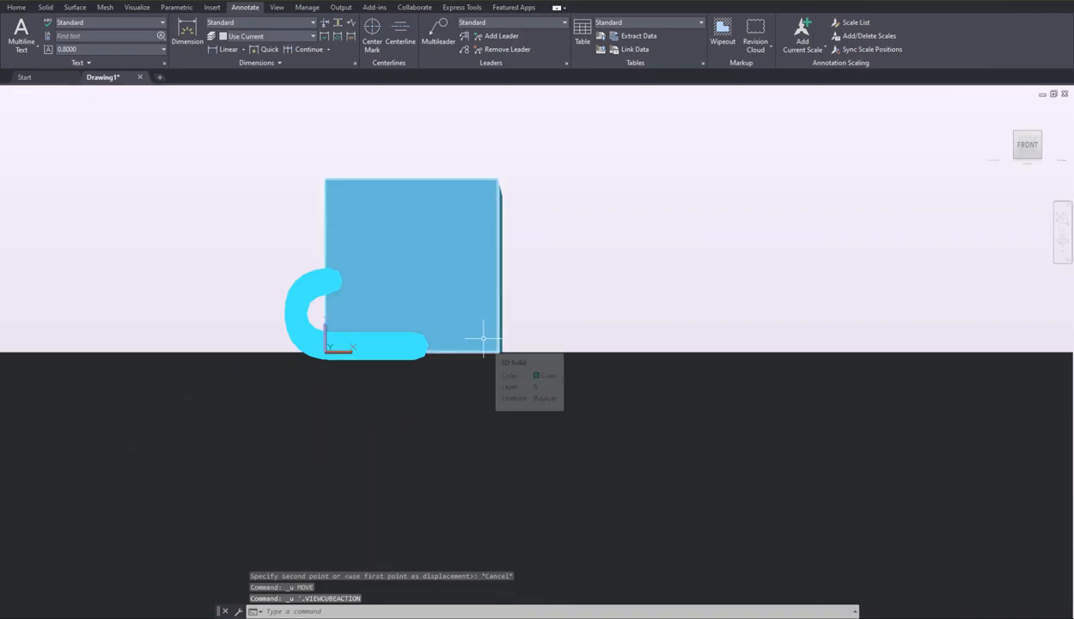
key("ctrl+x")
key("ctrl+z")
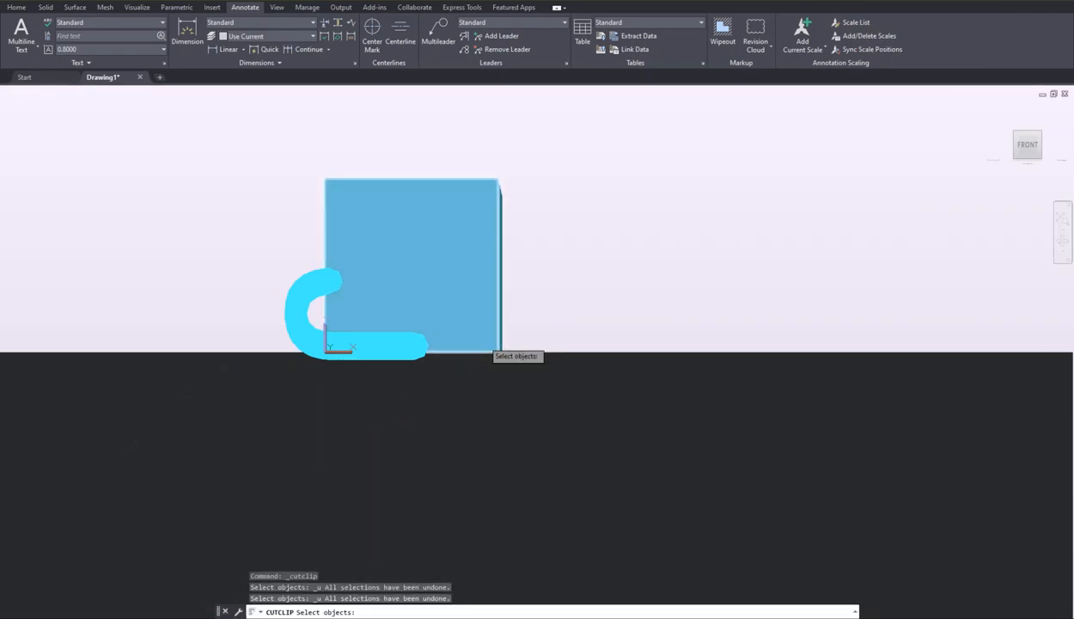
key("Escape")
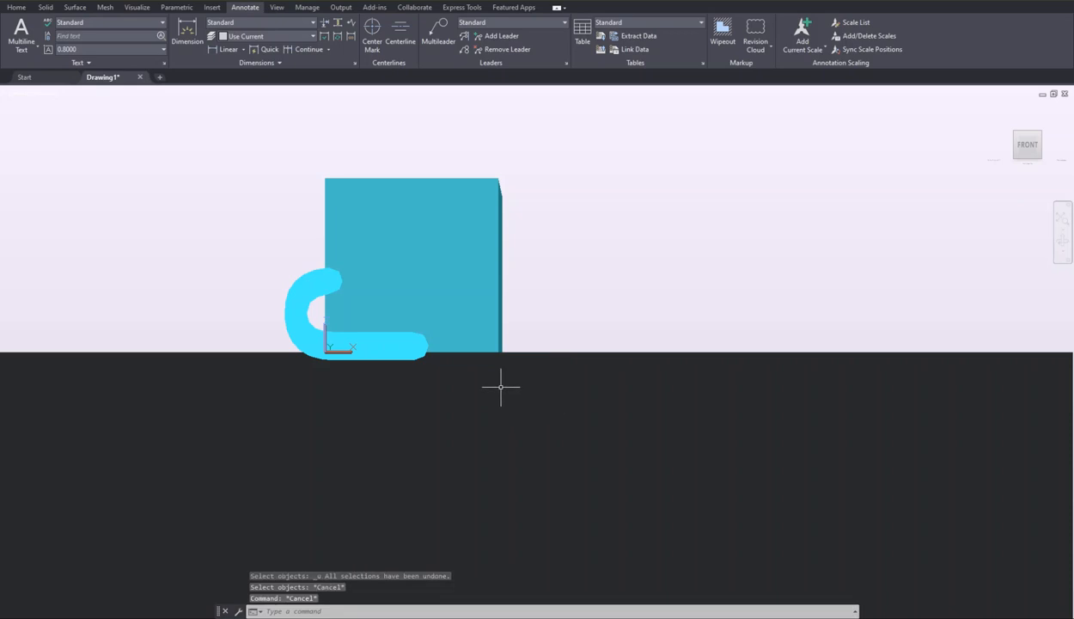
key("ctrl+z")
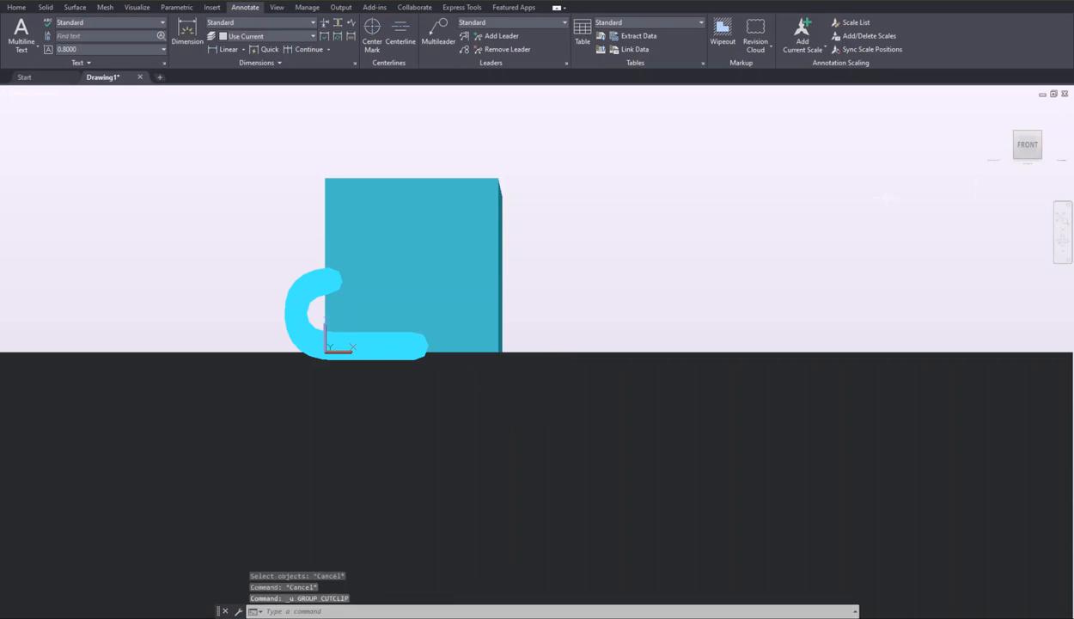
- Erase the letter J in front of the cube, leaving nothing selected
left_click_drag(1014, 150, 944, 184)
scroll(607, 280, "down", 2)
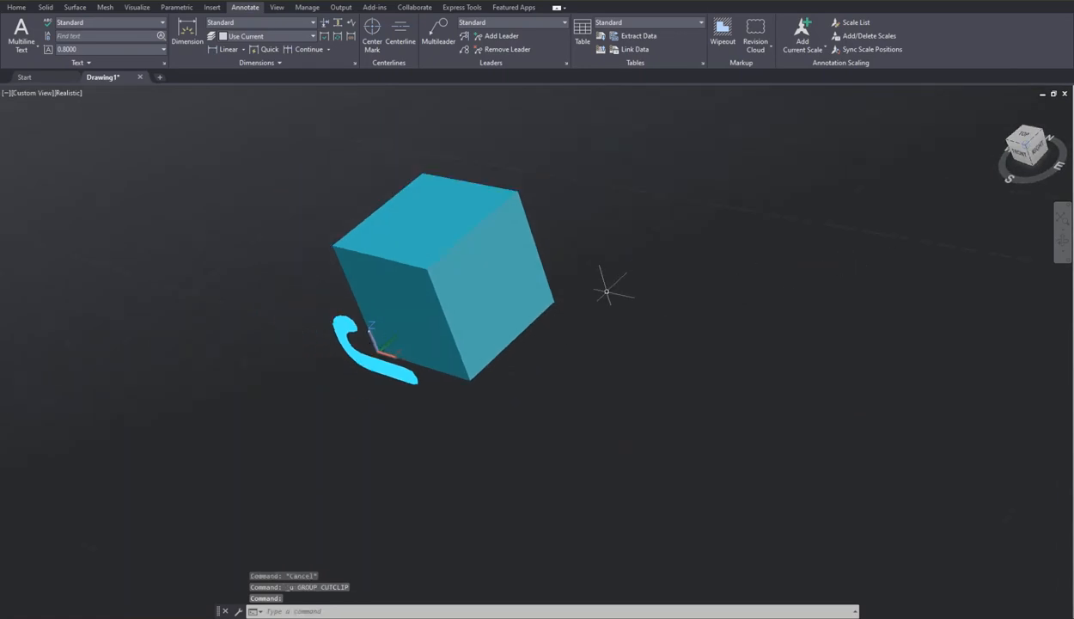
left_click(394, 378)
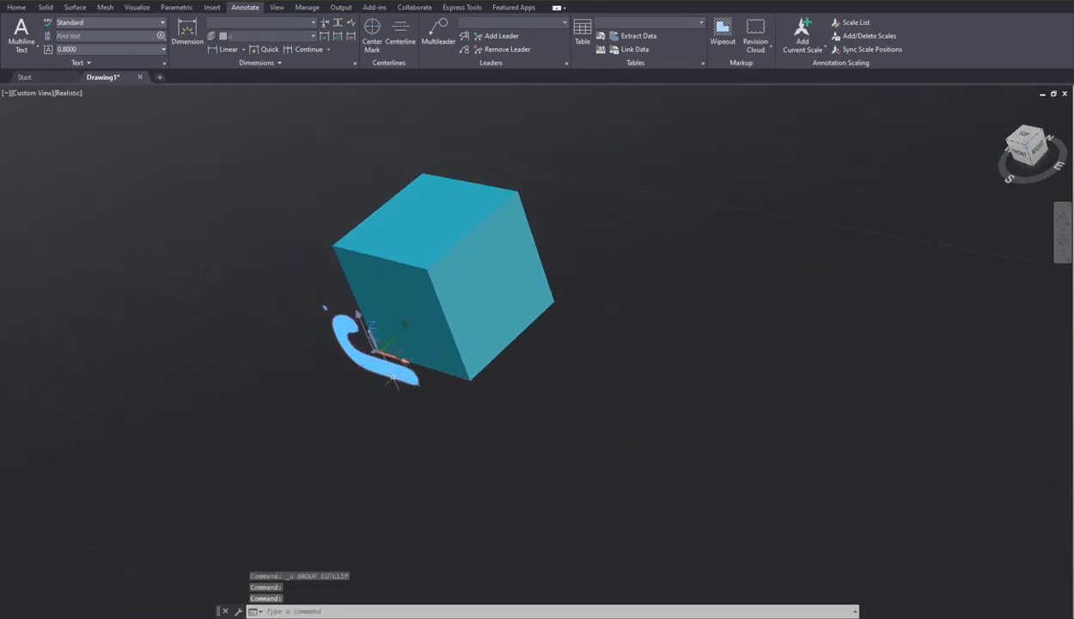
key("Delete")
left_click(430, 337)
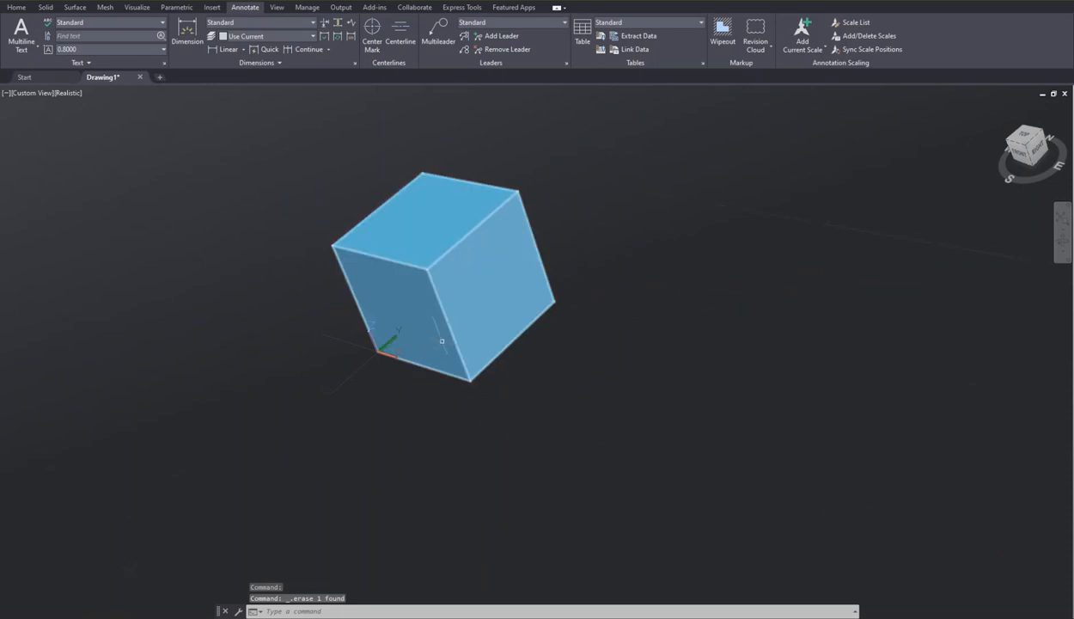
key("Escape")
- Place single-line text "J" starting on the cube's front face near the UCS origin, accepting the default rotation angle of 0
type("TEXT")
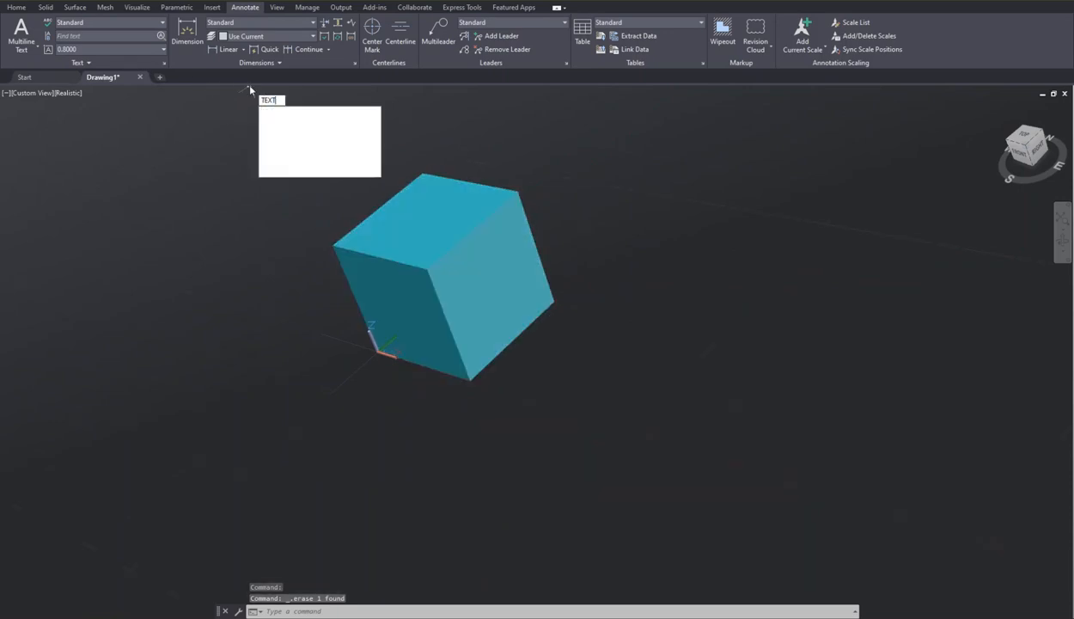
key("Return")
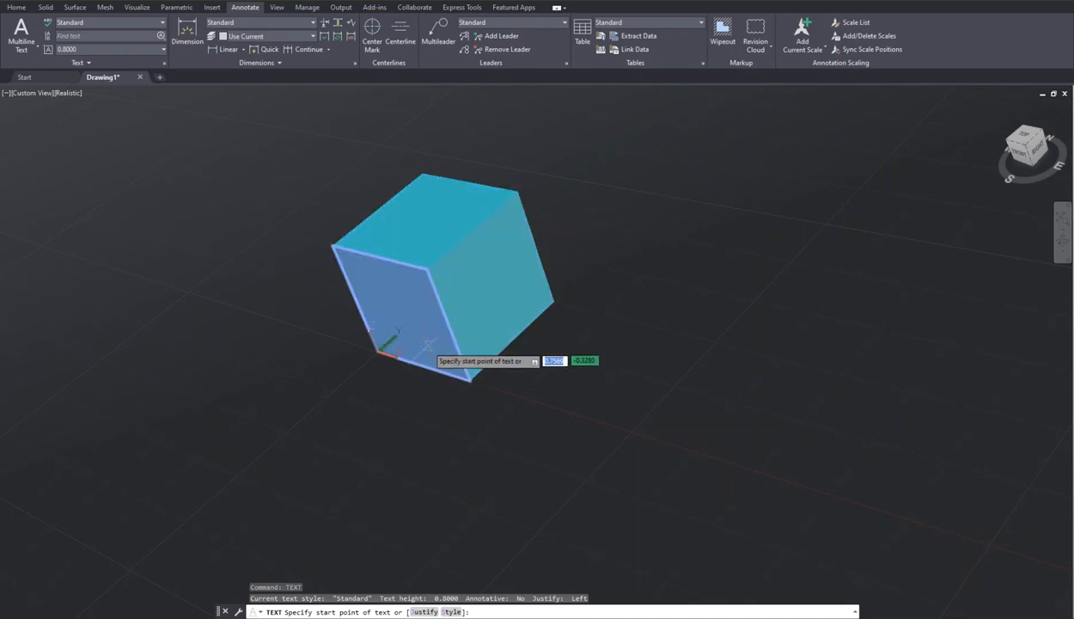
left_click(396, 316)
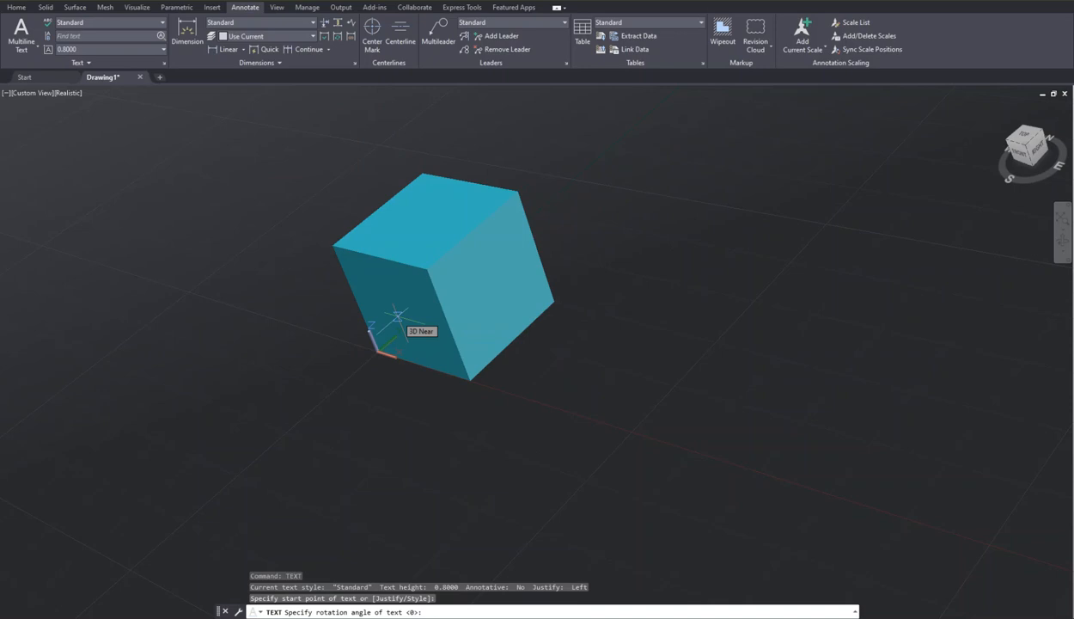
key("Return")
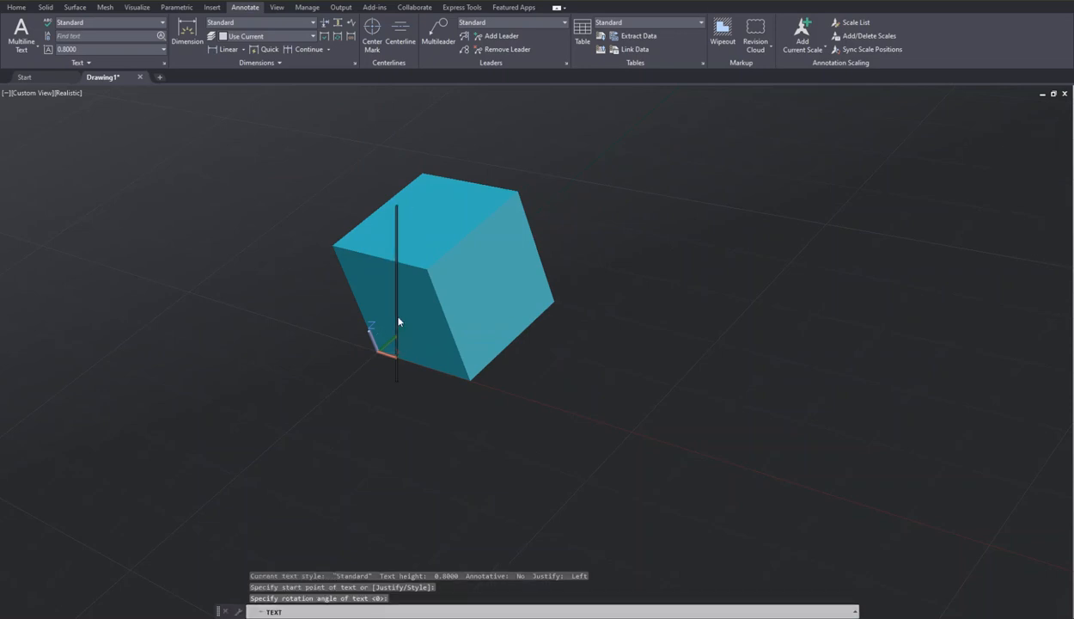
type("j")
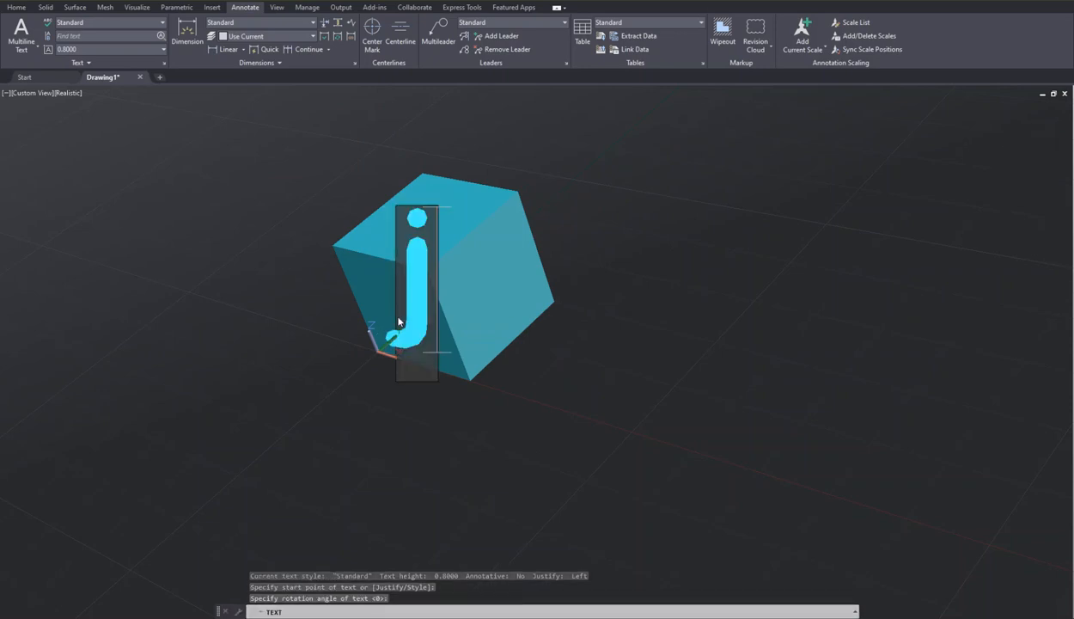
key("BackSpace")
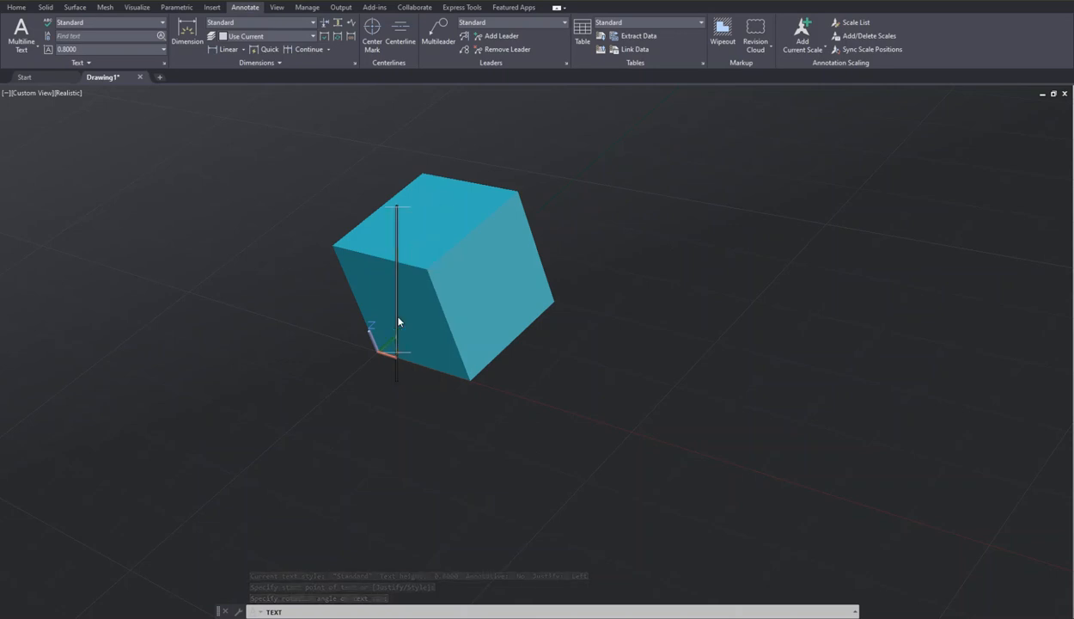
type("J")
key("Return")
key("Return")
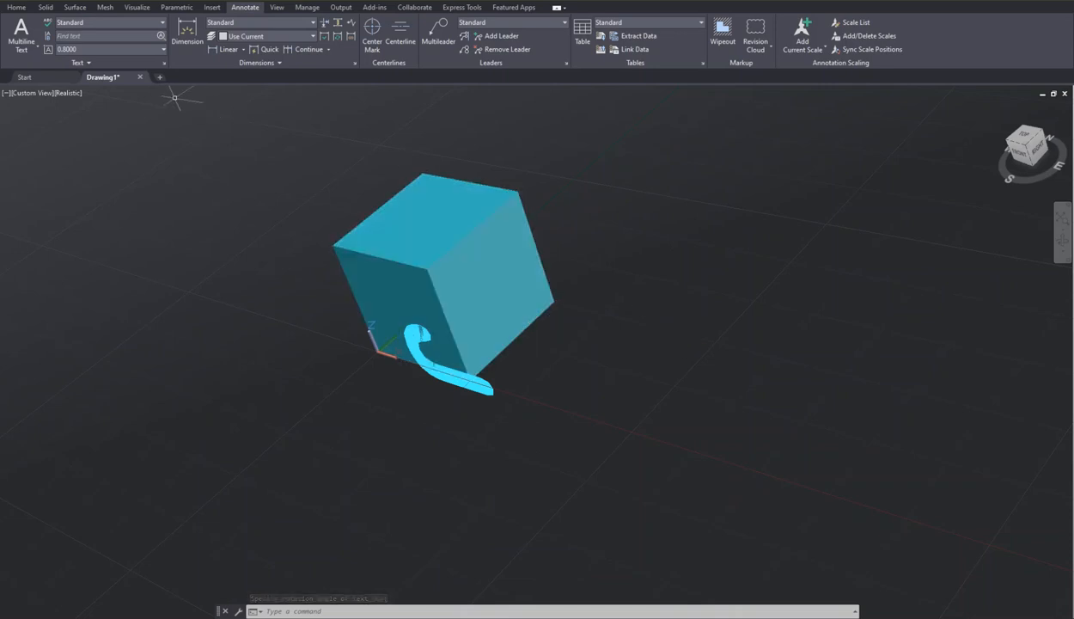
- Try to explode the letter J on the cube's front face into lines with the text Explode tool (TXTEXP)
left_click(457, 8)
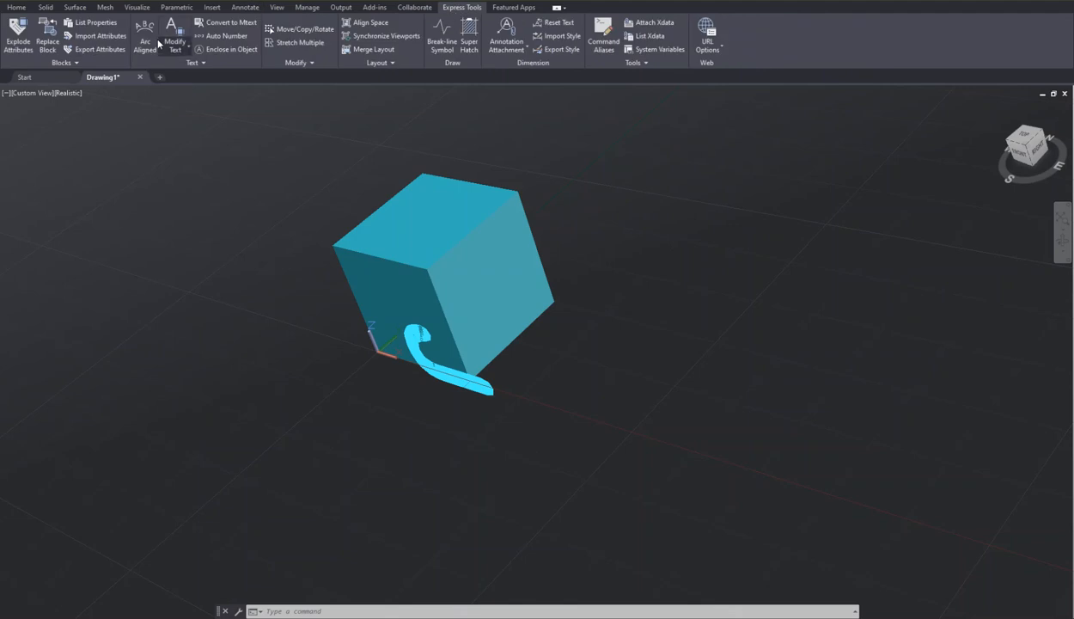
left_click(184, 49)
left_click(180, 70)
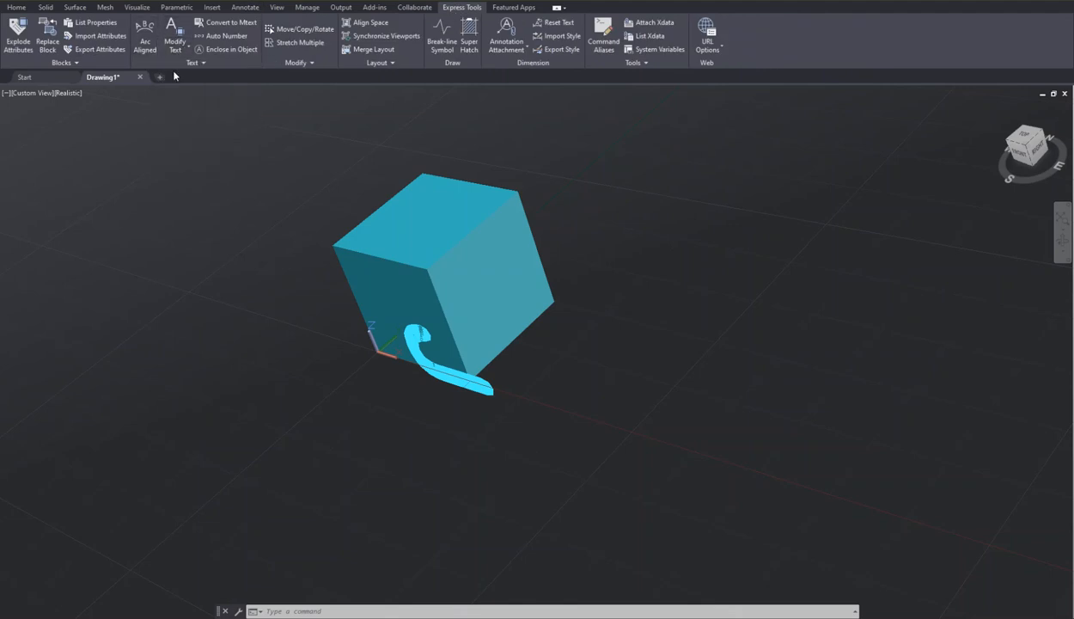
left_click(494, 382)
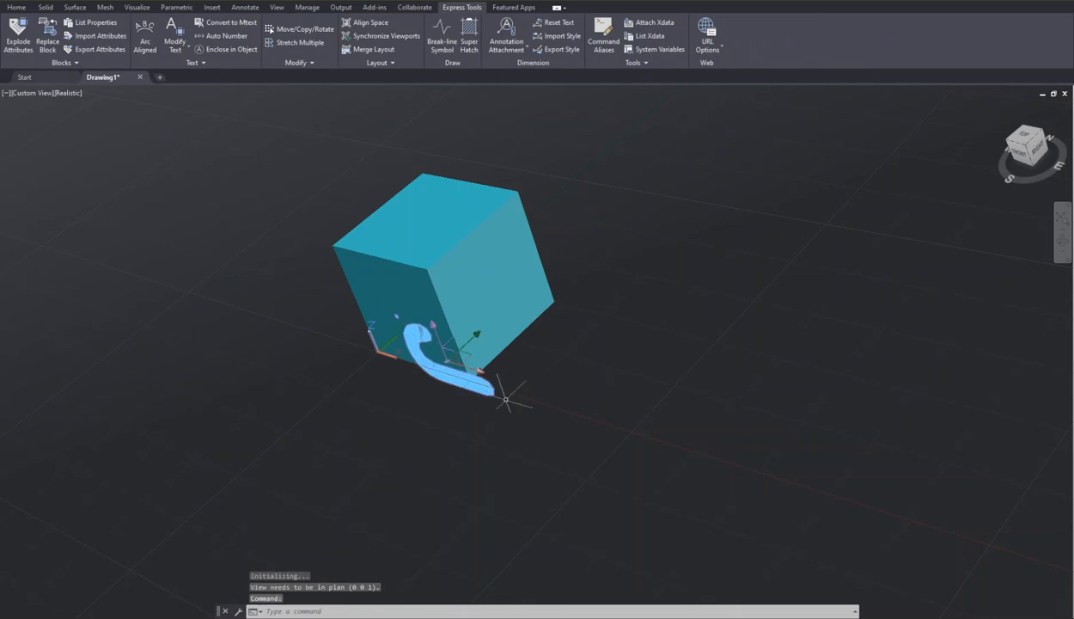
key("Return")
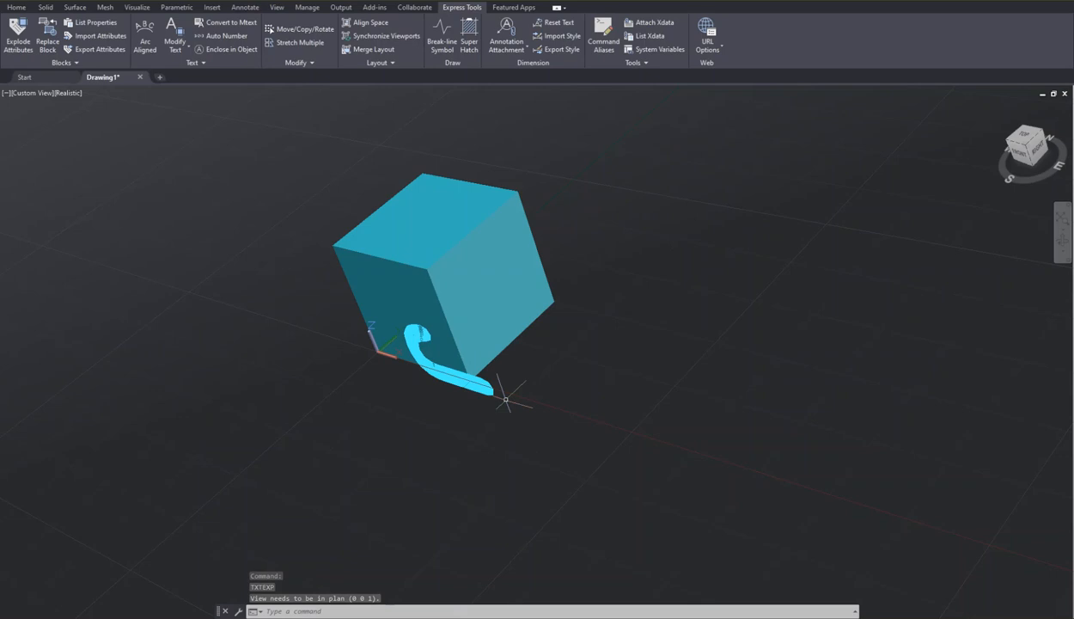
- Show the plan view of the current UCS and switch to the Front view facing the letter J
type("PLAN")
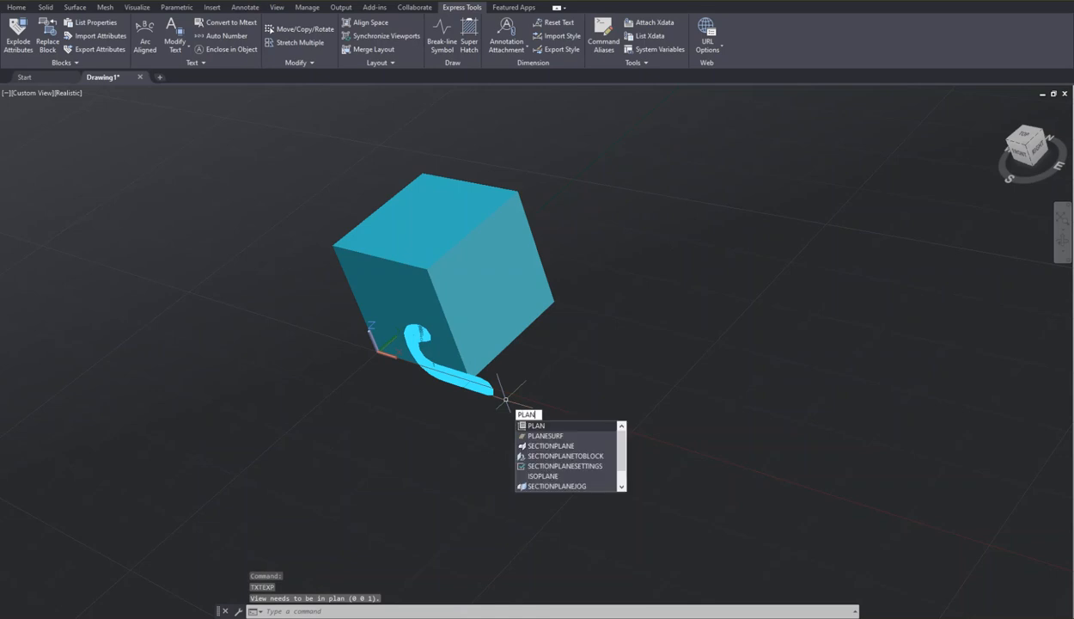
key("Return")
key("Return")
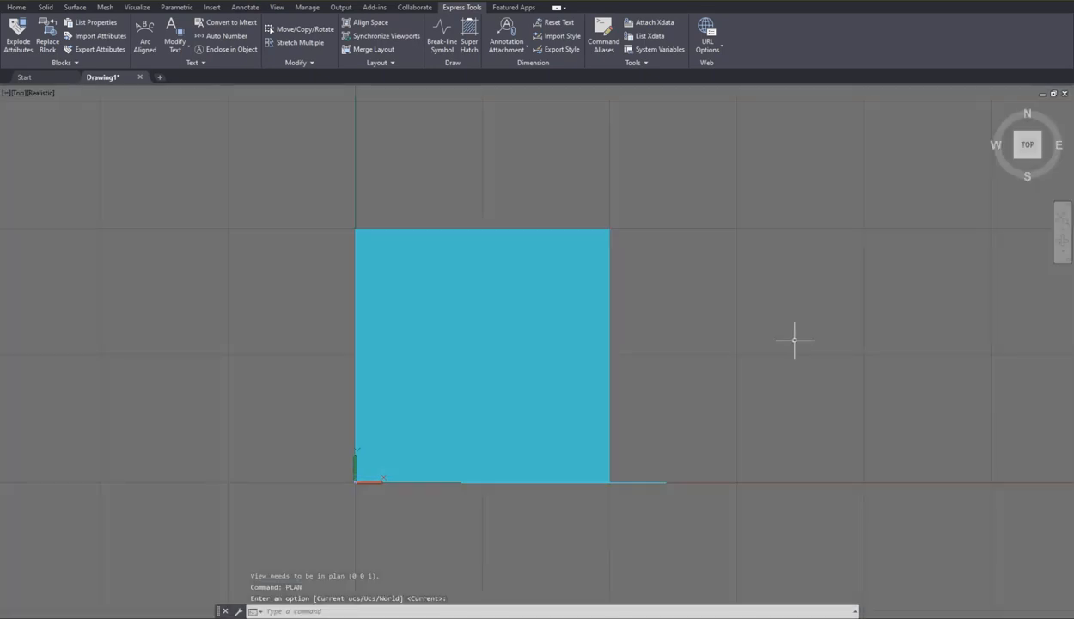
left_click_drag(1025, 144, 1027, 157)
left_click(1027, 156)
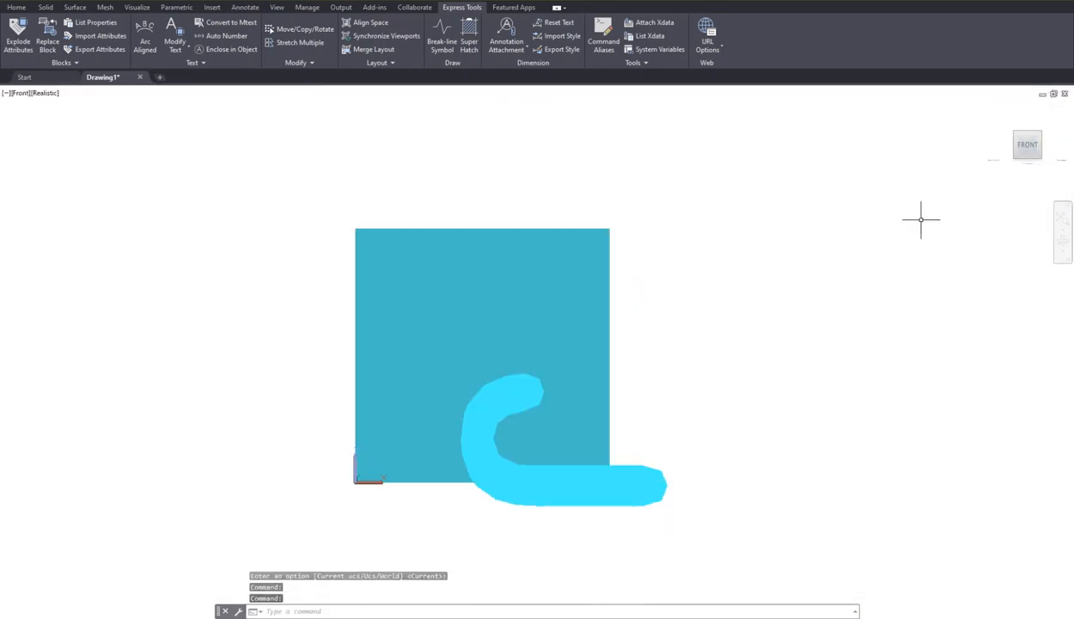
scroll(901, 214, "down", 2)
middle_click_drag(901, 214, 864, 206)
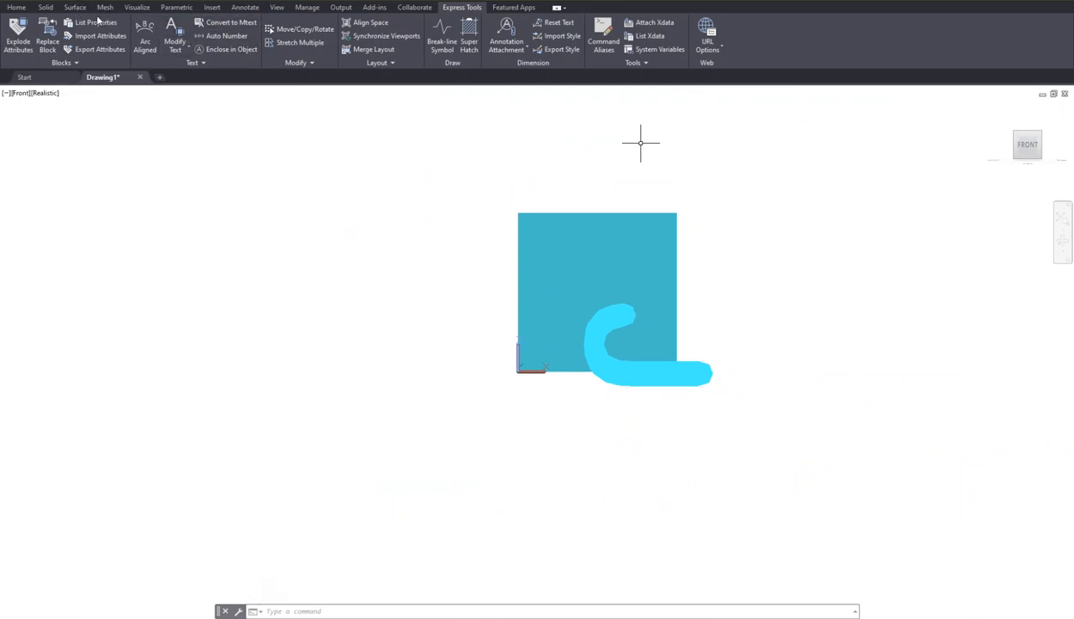
- Try to explode the letter J into lines from the Front view, ending with no command active
left_click(172, 35)
left_click(178, 54)
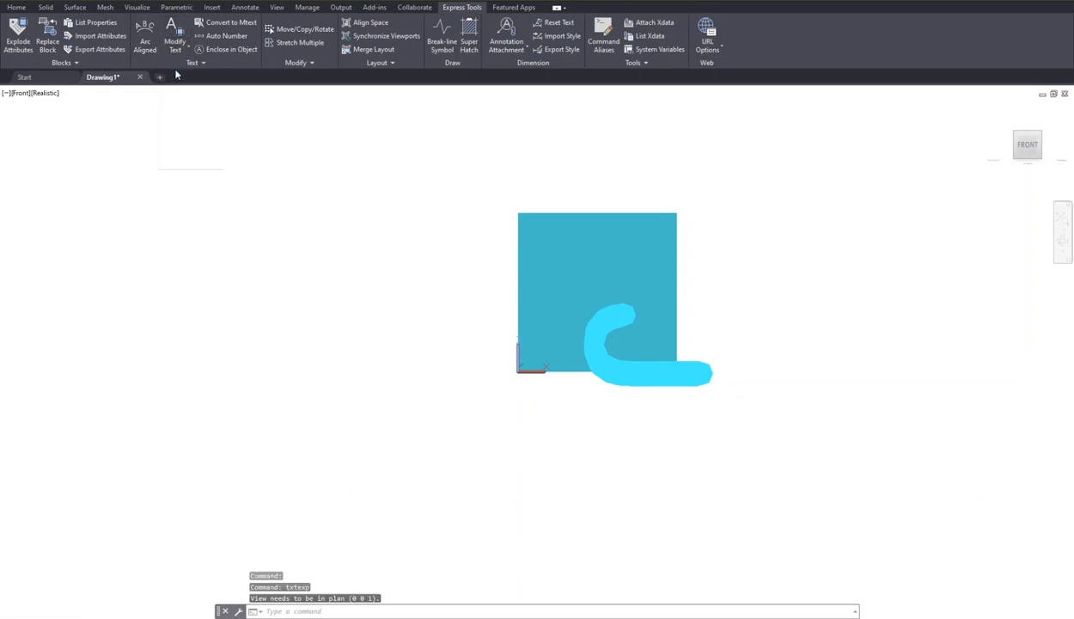
left_click(712, 374)
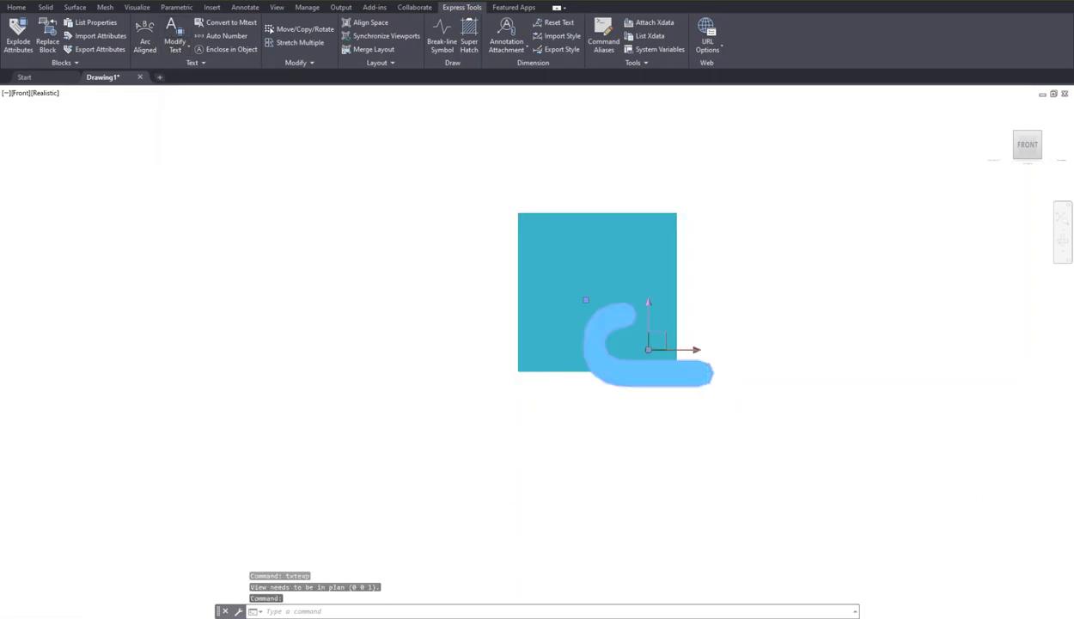
key("Return")
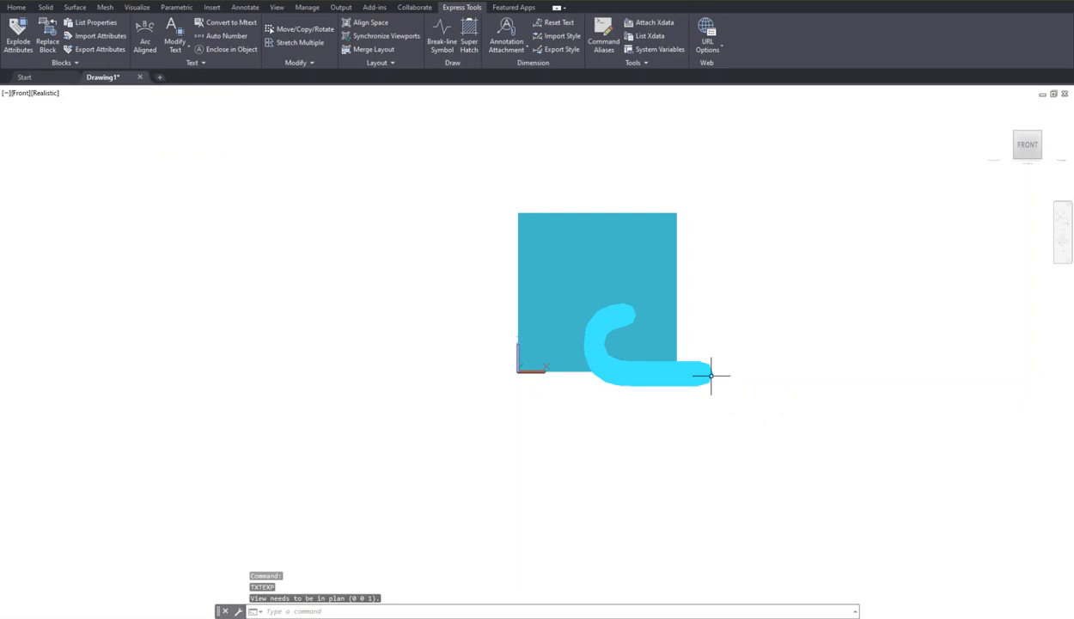
key("Escape")
key("Escape")
key("Escape")
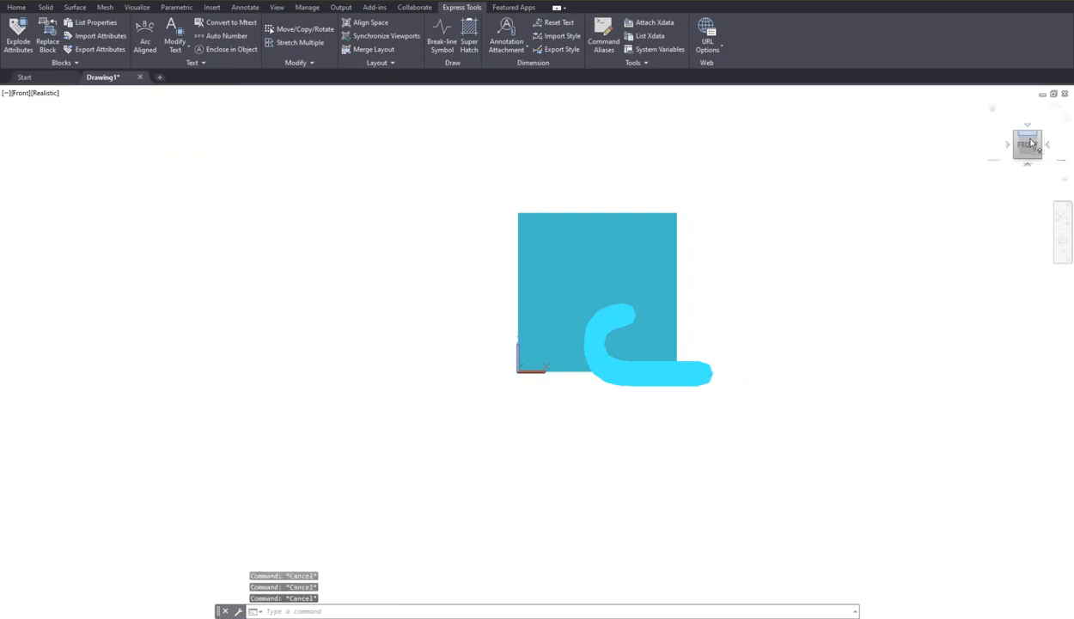
- Align the UCS with the Front view using the View option and set the plan view to the current UCS
type("ucs")
key("Return")
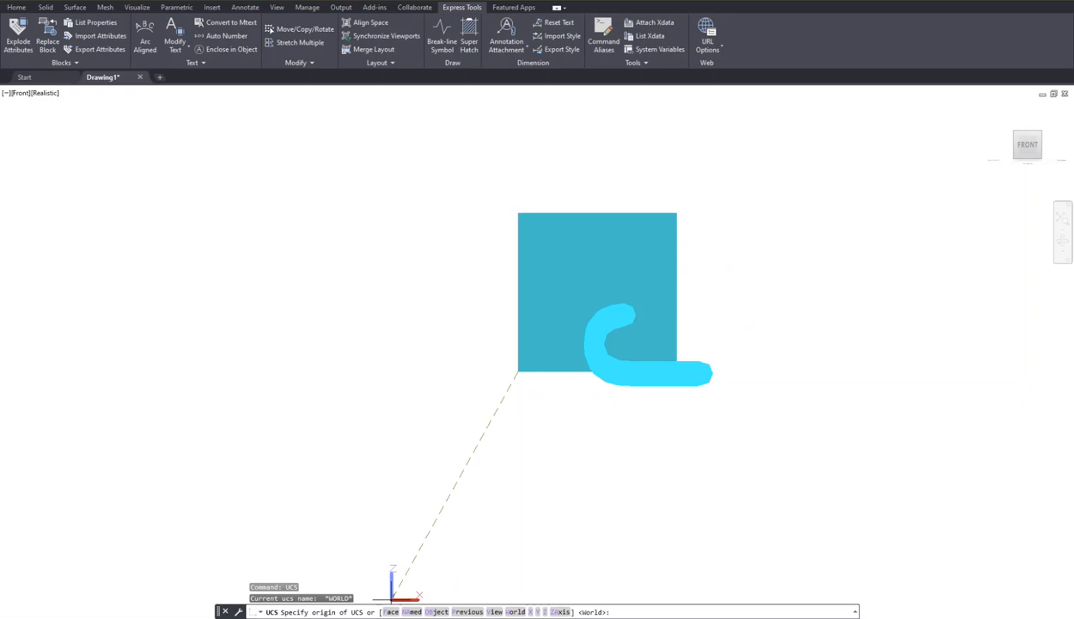
left_click(496, 612)
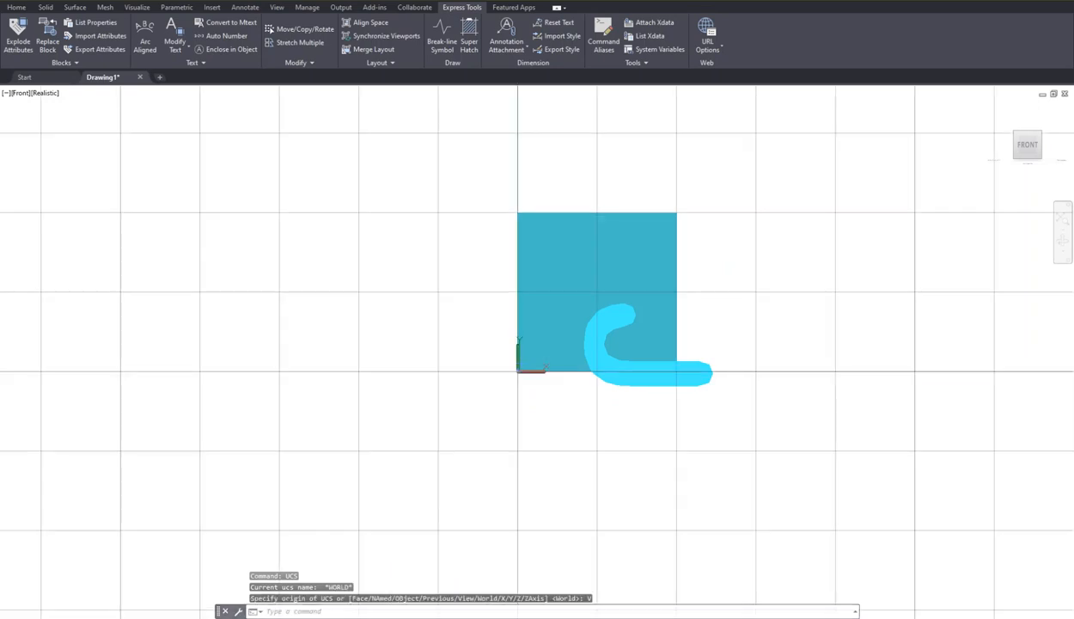
key("Return")
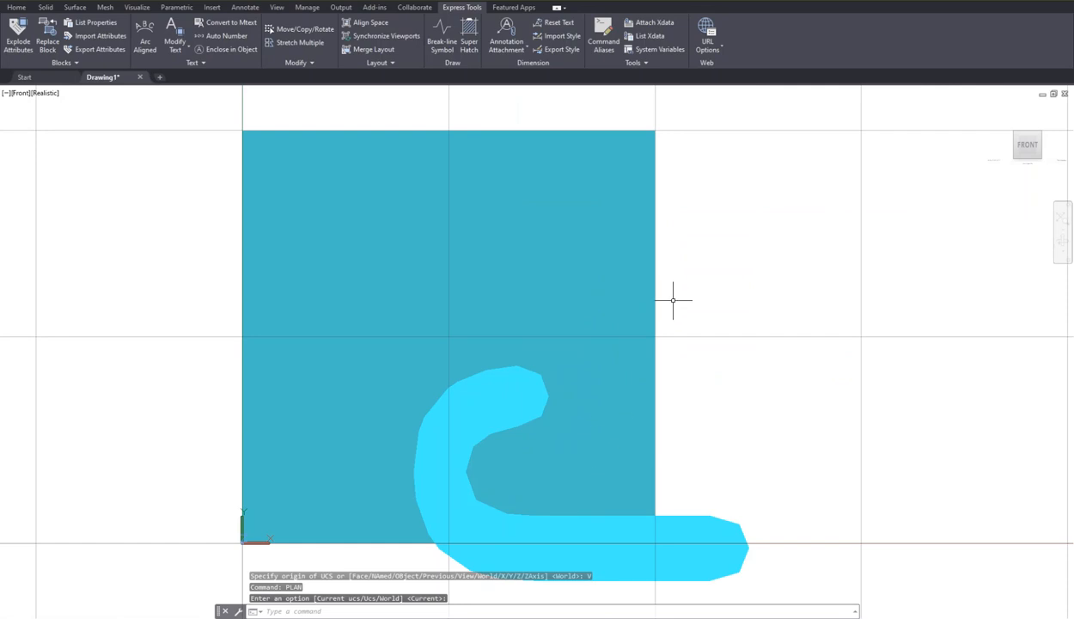
scroll(672, 299, "down", 3)
key("Return")
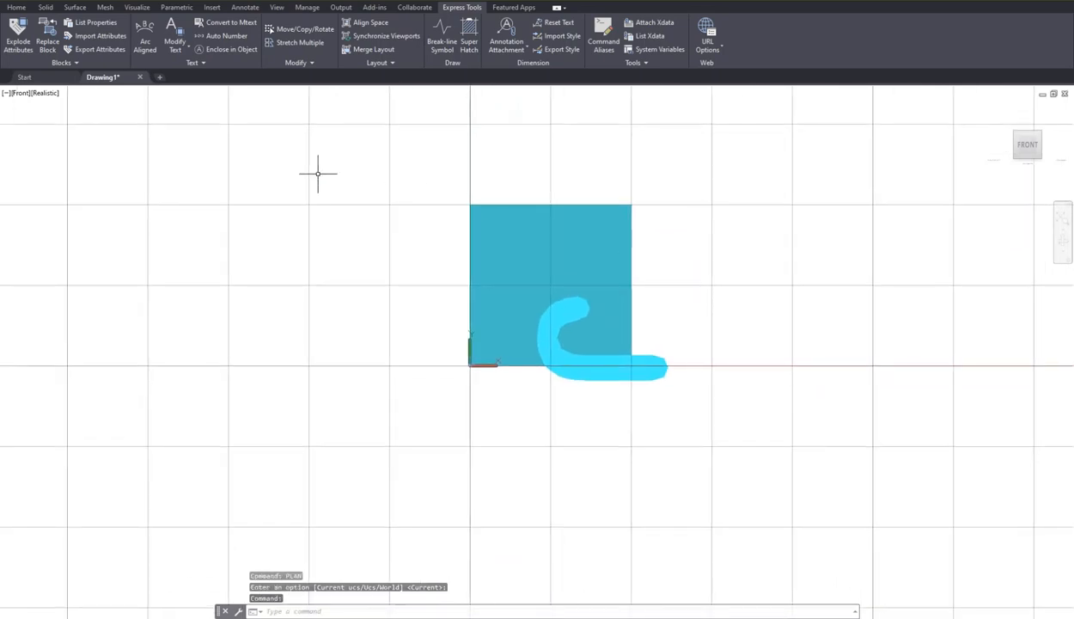
- Explode the letter J on the cube's front face into line objects with TXTEXP
type("txt")
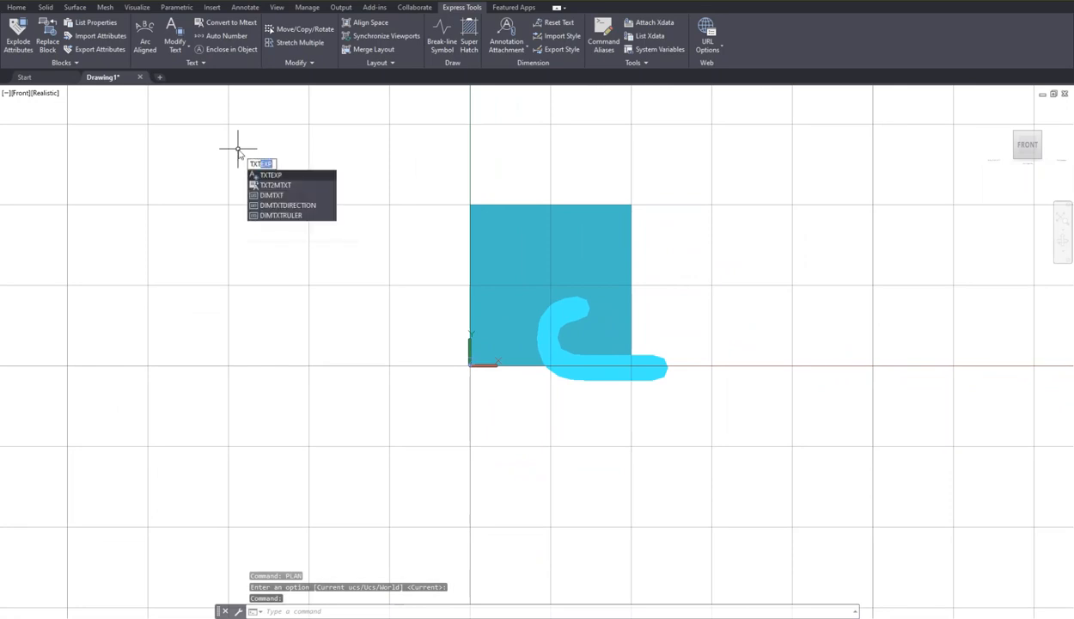
type("EXP")
key("Return")
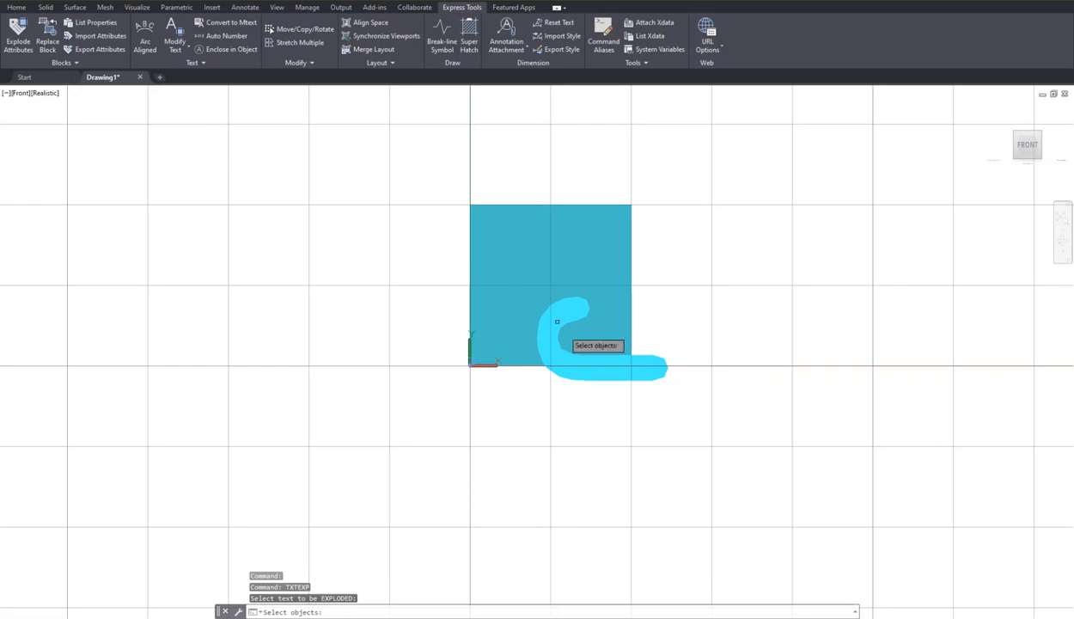
left_click(654, 374)
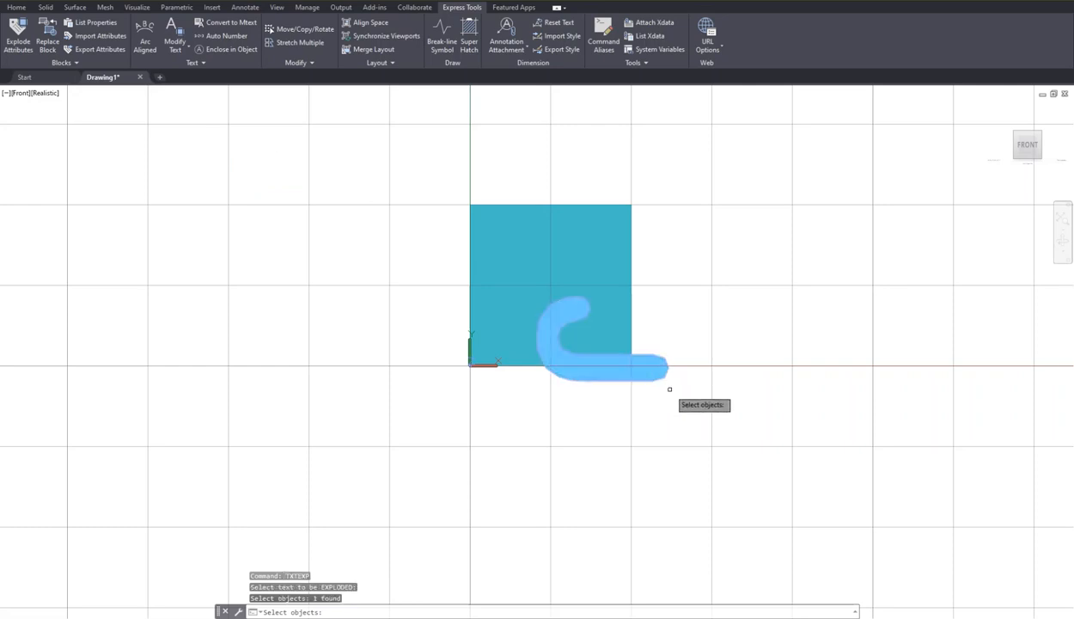
key("Return")
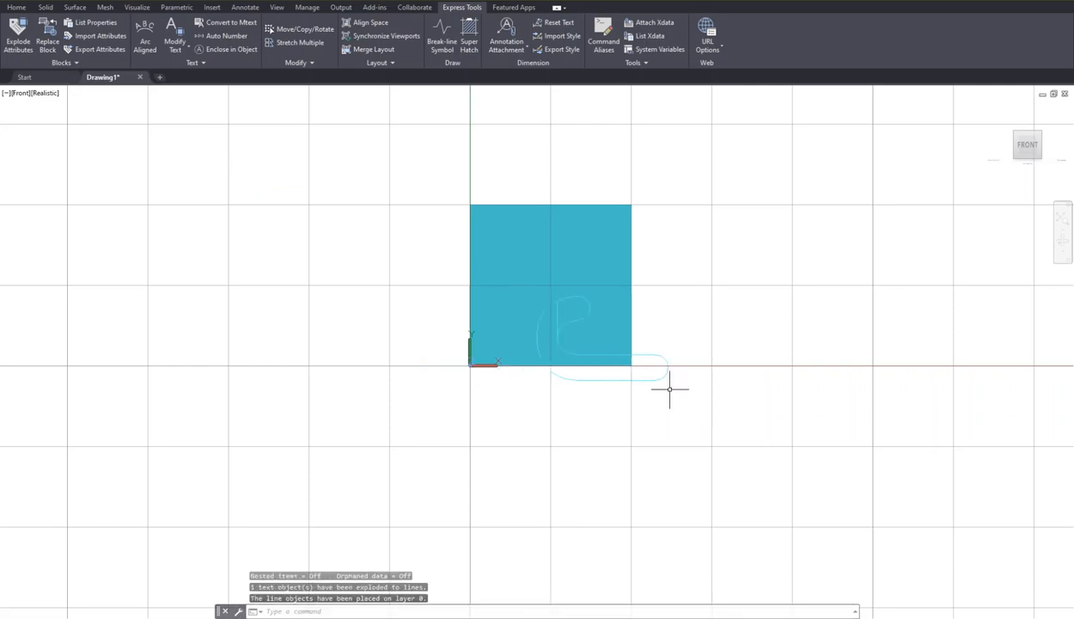
- Extrude both outline pieces of the letter J on the cube's front face to a height of 0.2
left_click_drag(1026, 148, 986, 178)
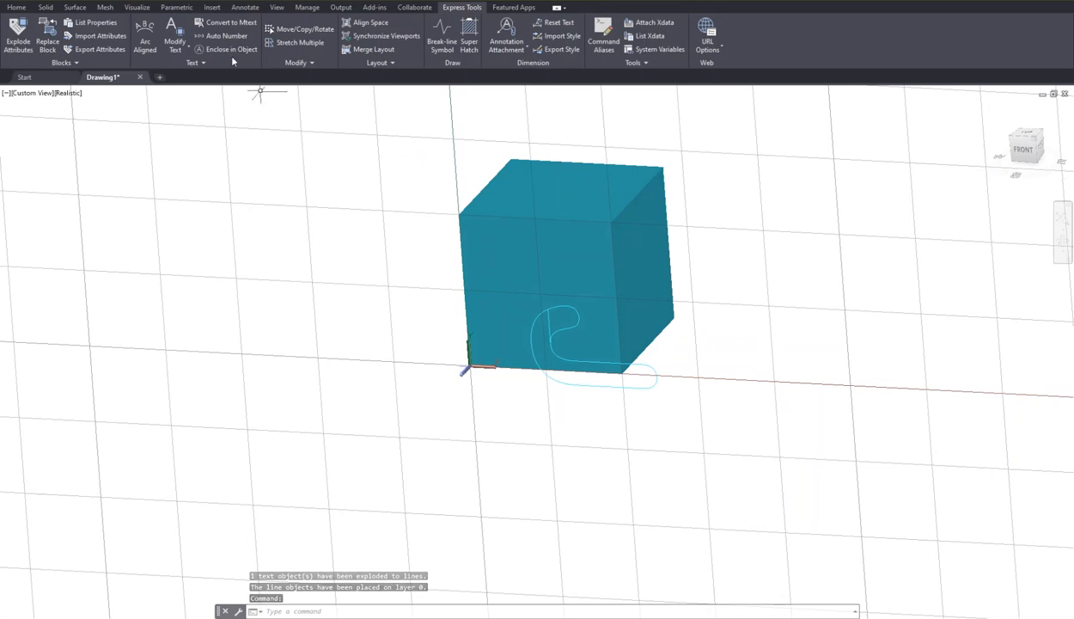
left_click(47, 8)
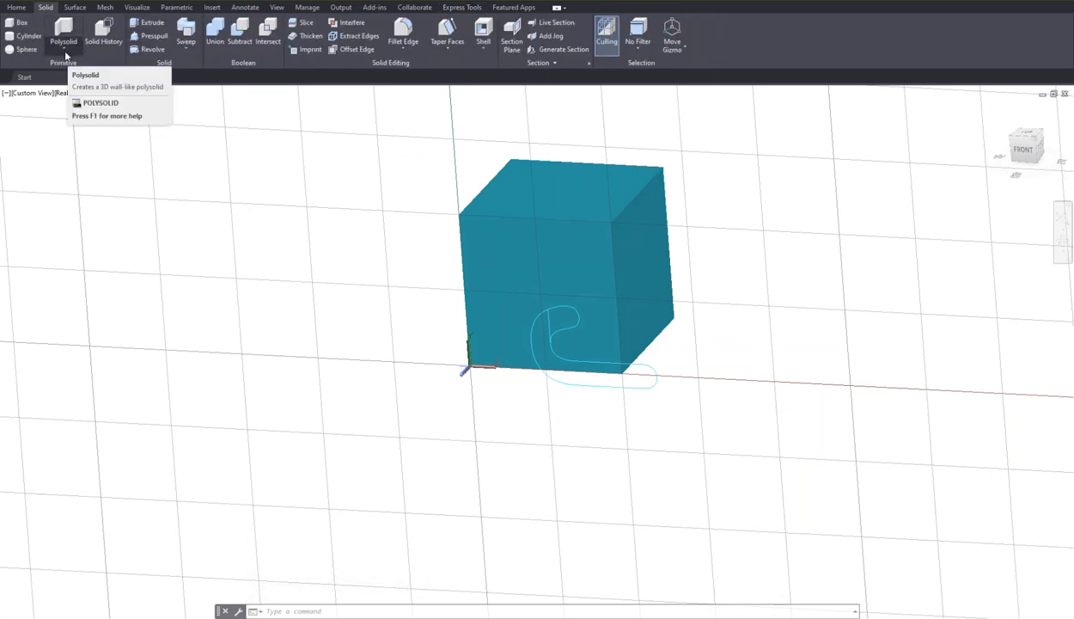
left_click(19, 24)
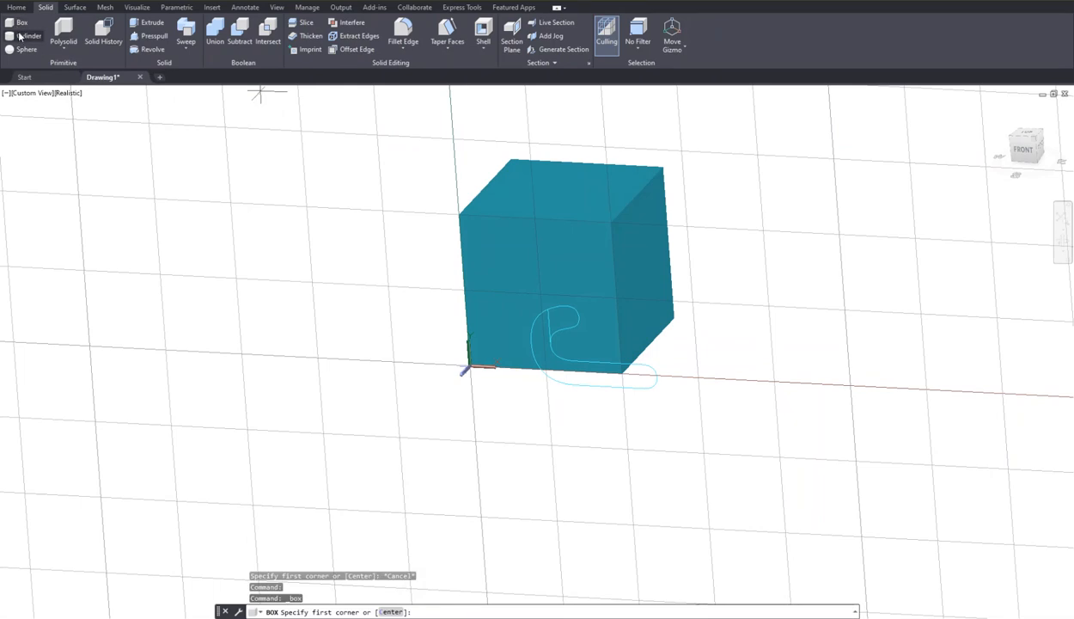
left_click(24, 8)
left_click(43, 49)
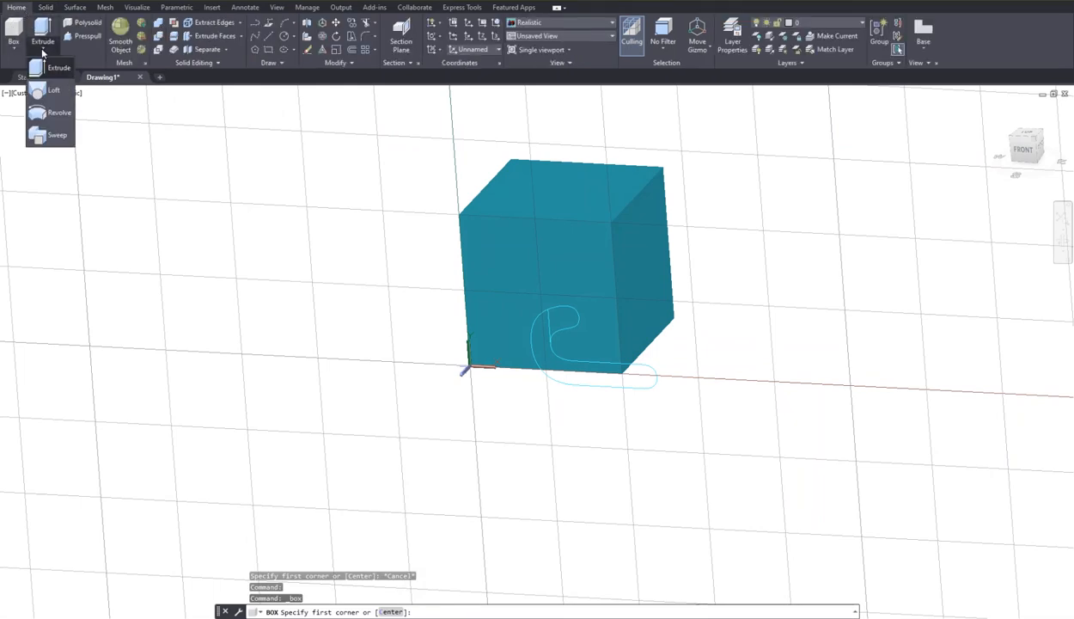
left_click(51, 68)
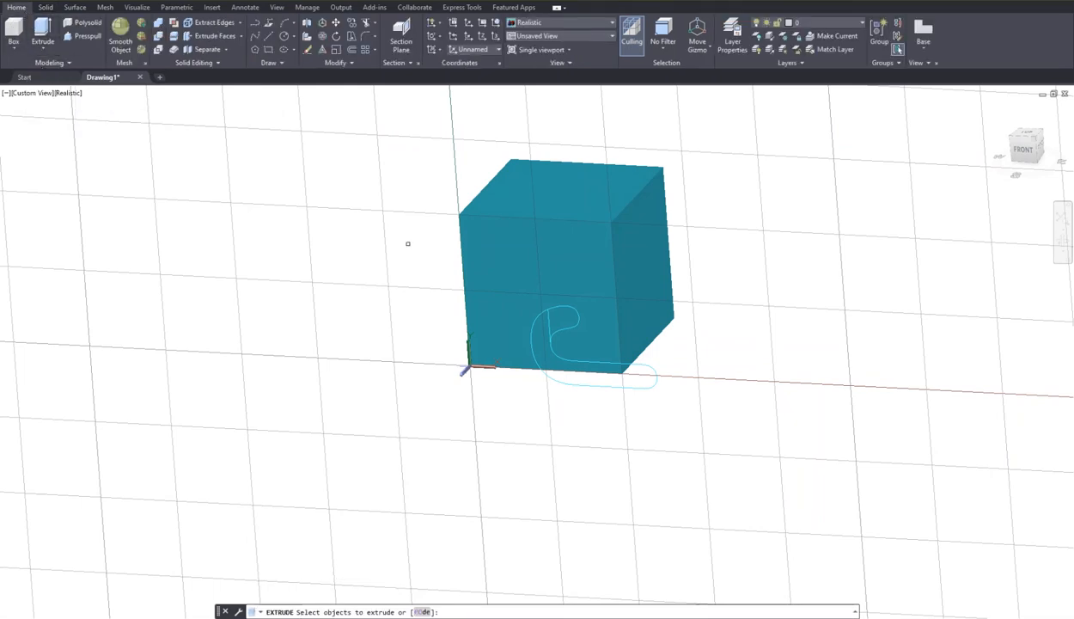
left_click(637, 387)
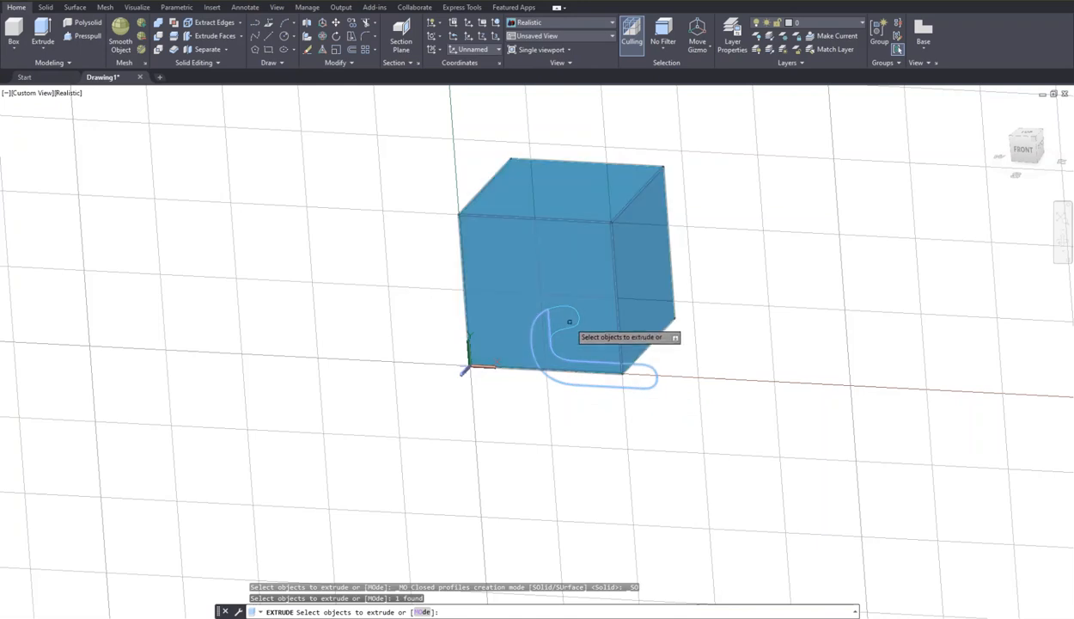
left_click(573, 325)
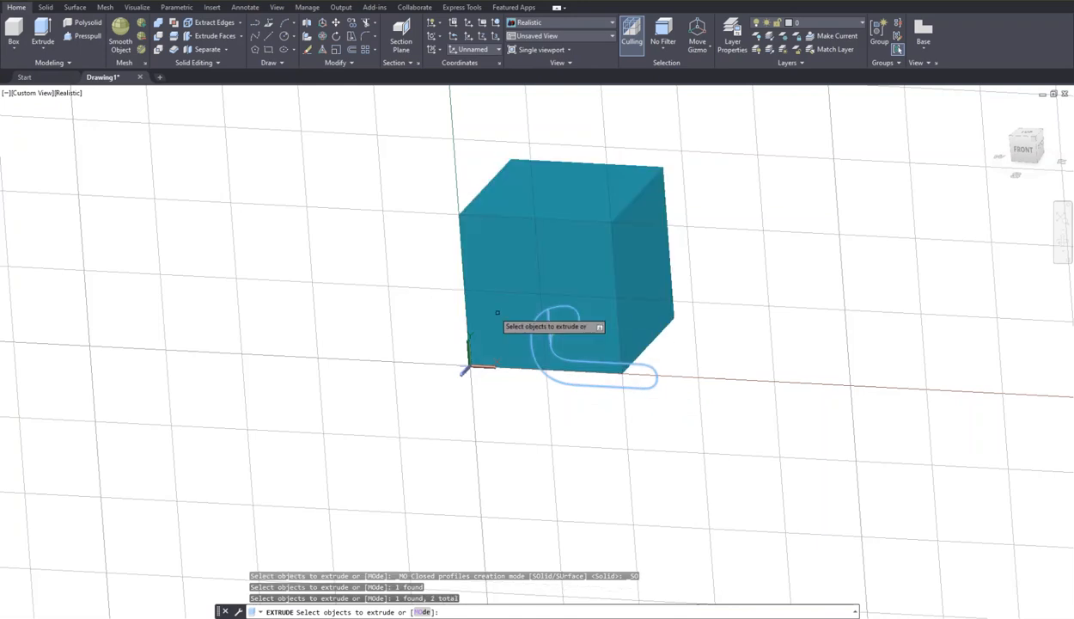
left_click(440, 283)
left_click(703, 421)
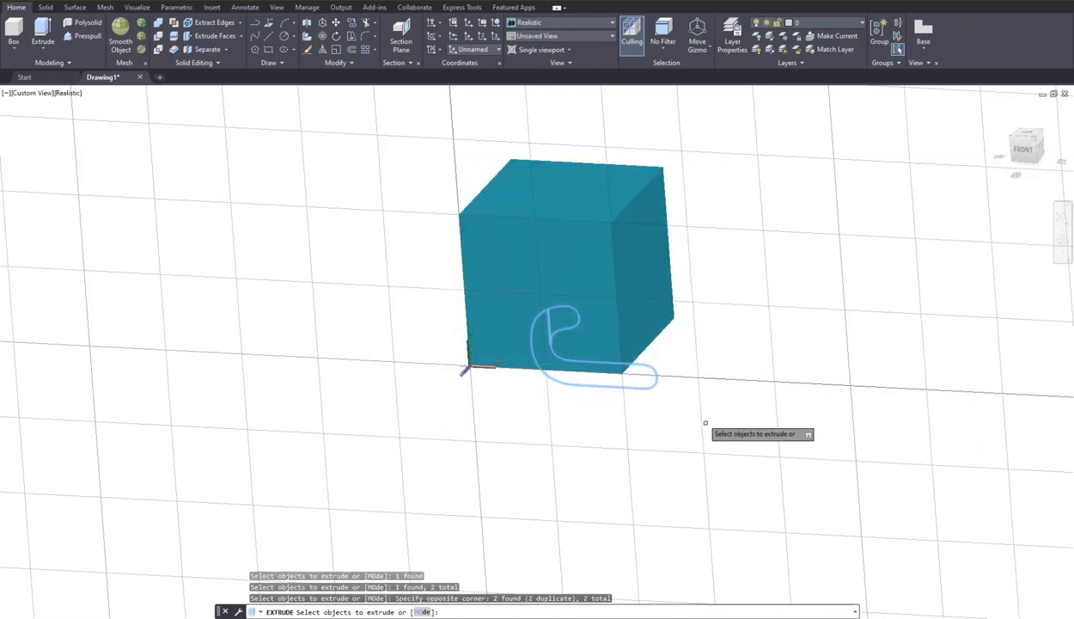
key("Return")
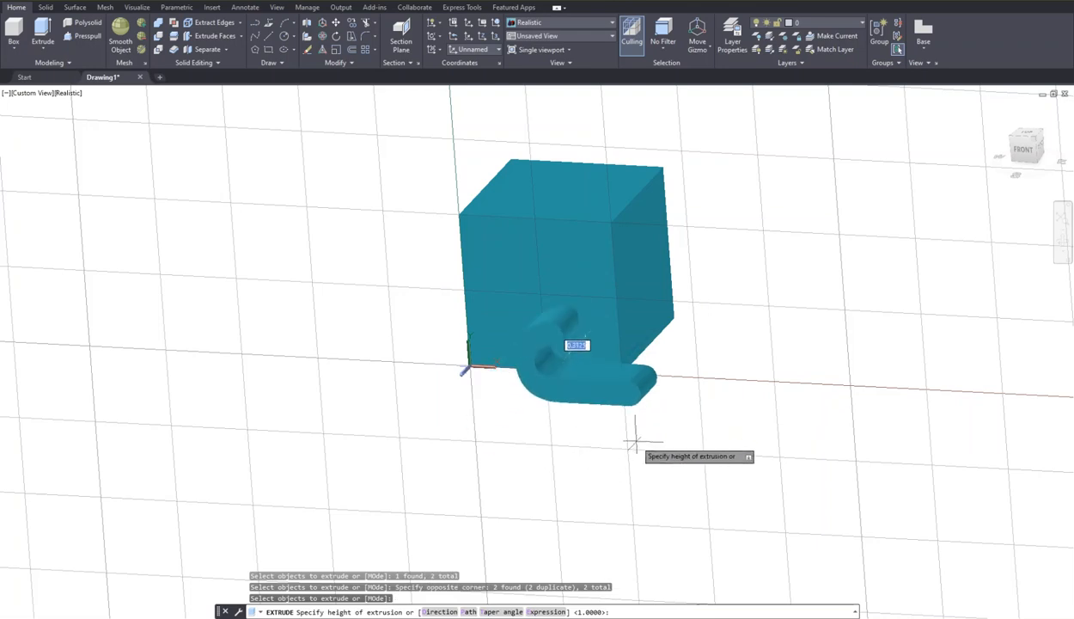
type(".2")
key("Return")
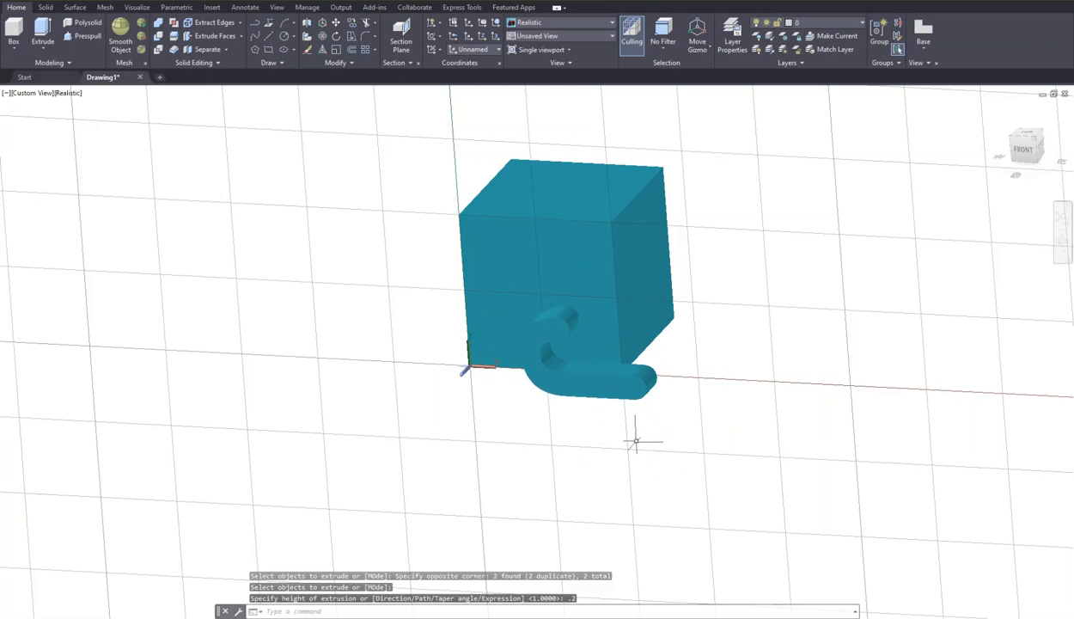
left_click(427, 282)
left_click(675, 430)
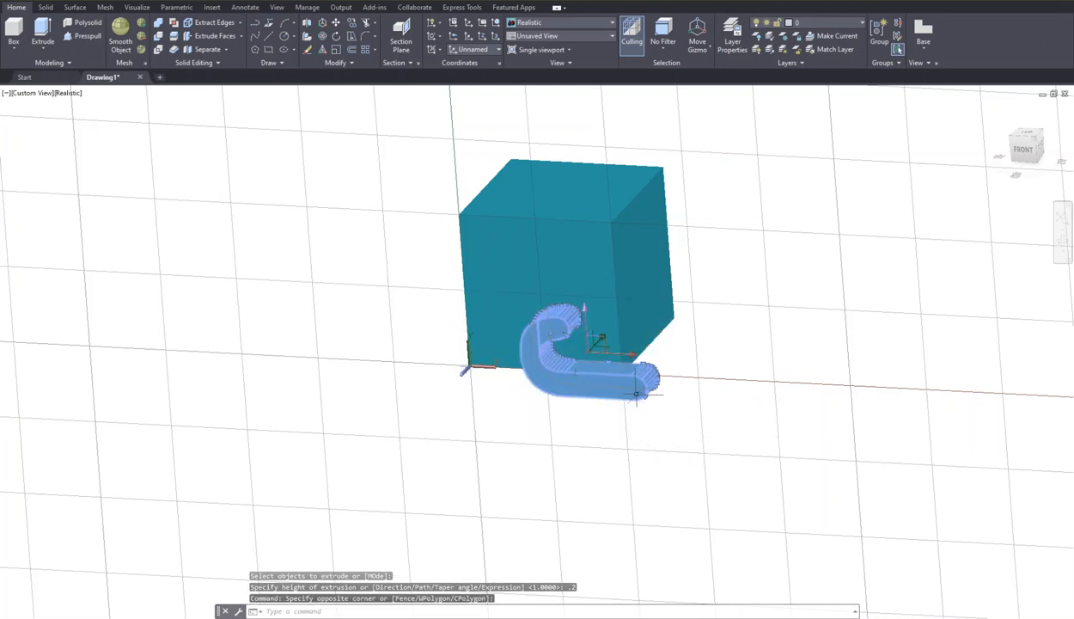
left_click(644, 396)
right_click(645, 400)
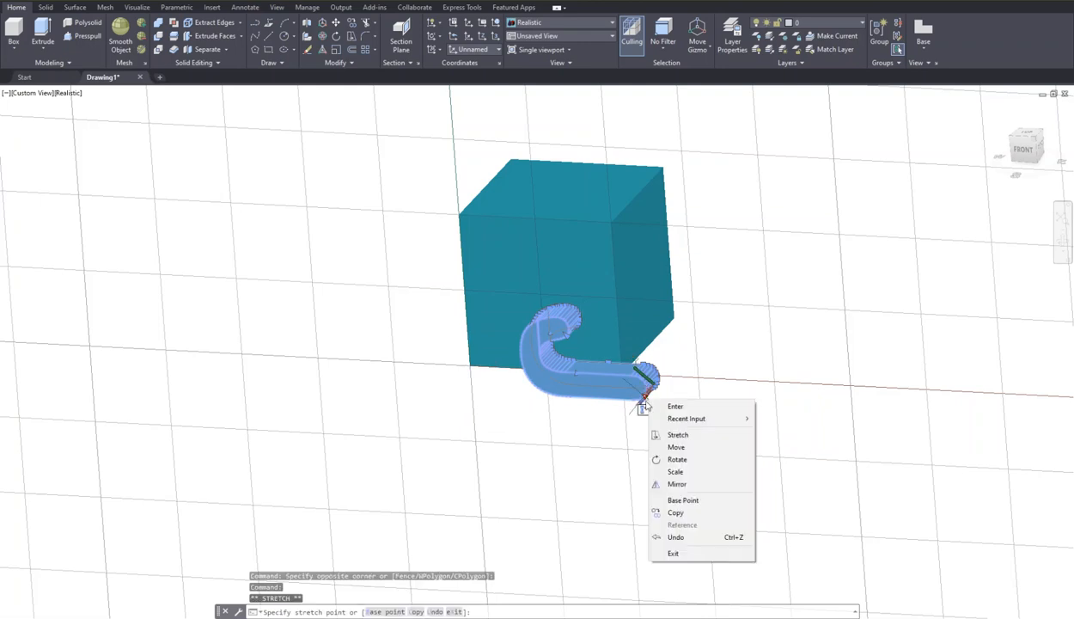
key("Escape")
key("Escape")
key("Escape")
key("Escape")
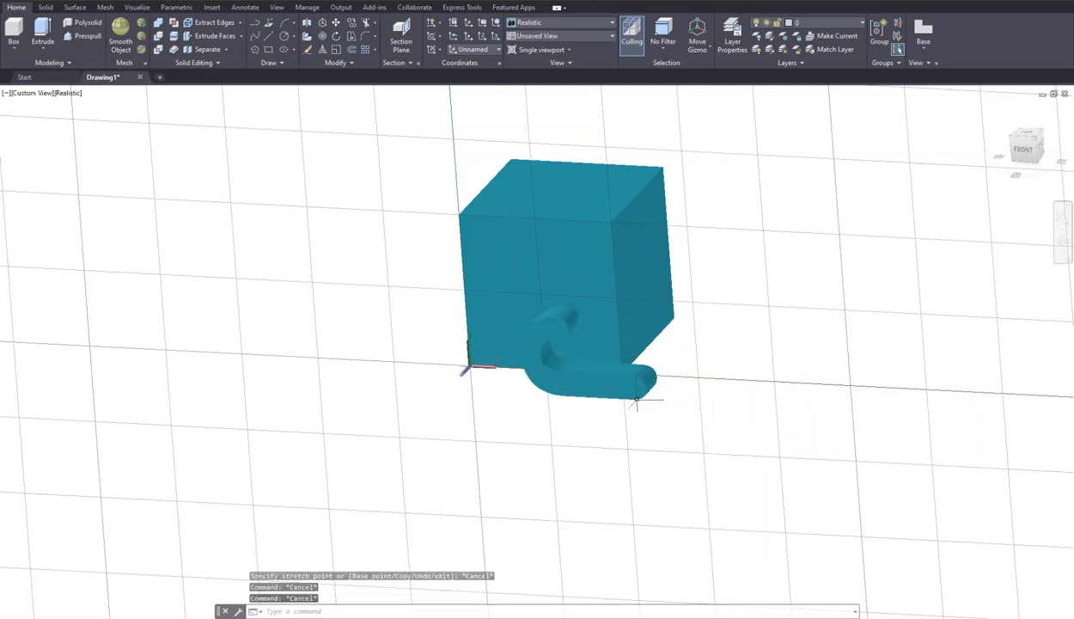
left_click(635, 400)
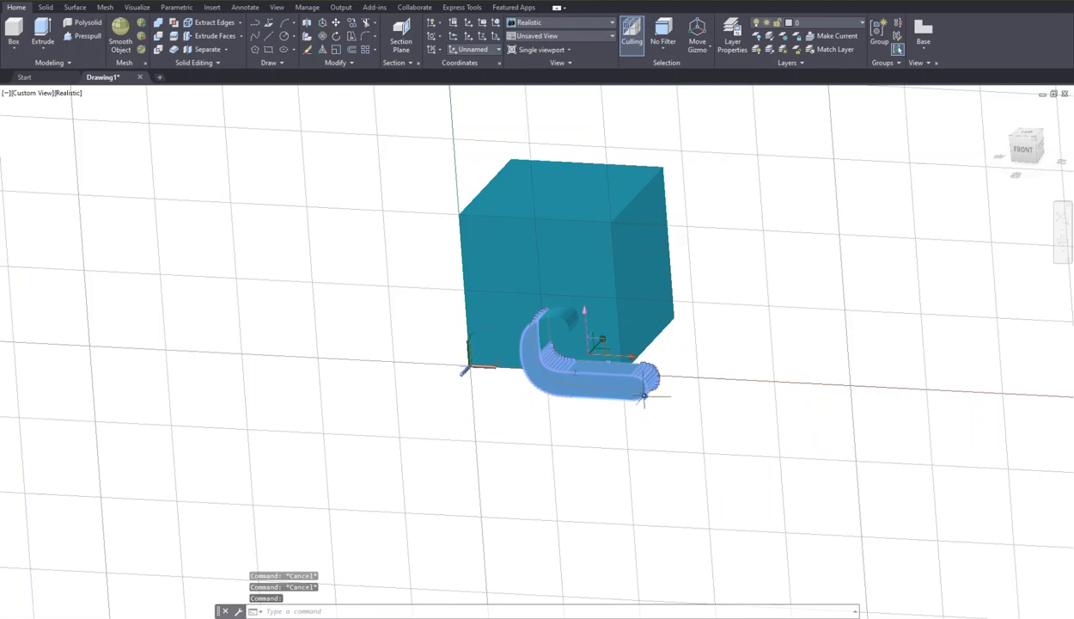
left_click(644, 396)
right_click(643, 398)
key("Escape")
key("Escape")
left_click(644, 396)
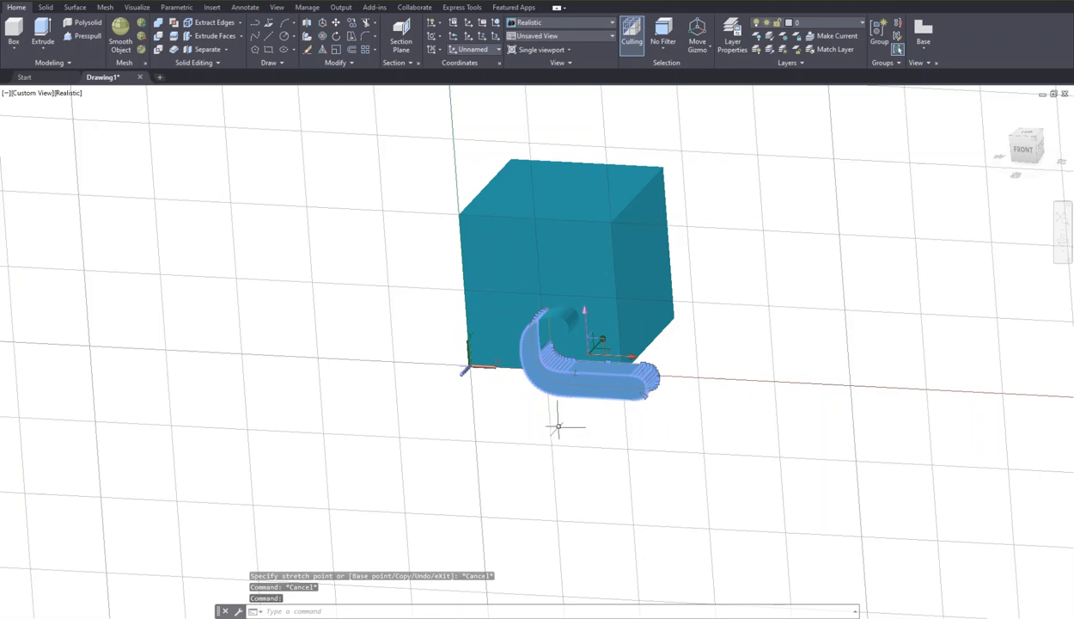
key("Escape")
- Set the color of both solid pieces of the extruded letter J to Magenta in their properties
mouse_move(453, 283)
left_mouse_down()
mouse_move(705, 440)
mouse_move(655, 447)
left_mouse_up()
left_click_drag(432, 258, 678, 415)
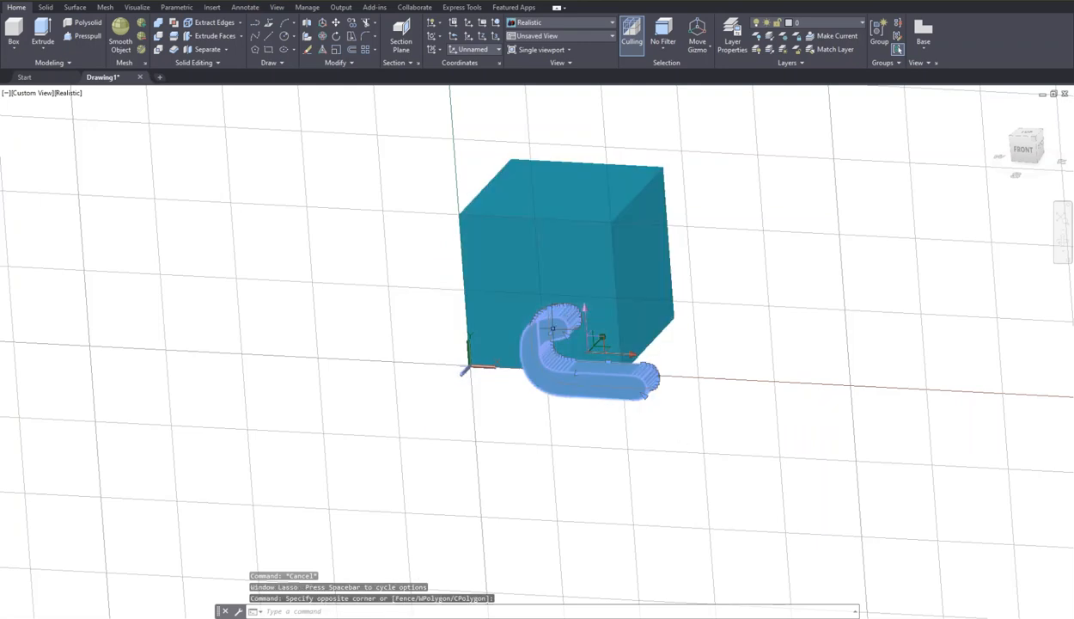
right_click(550, 332)
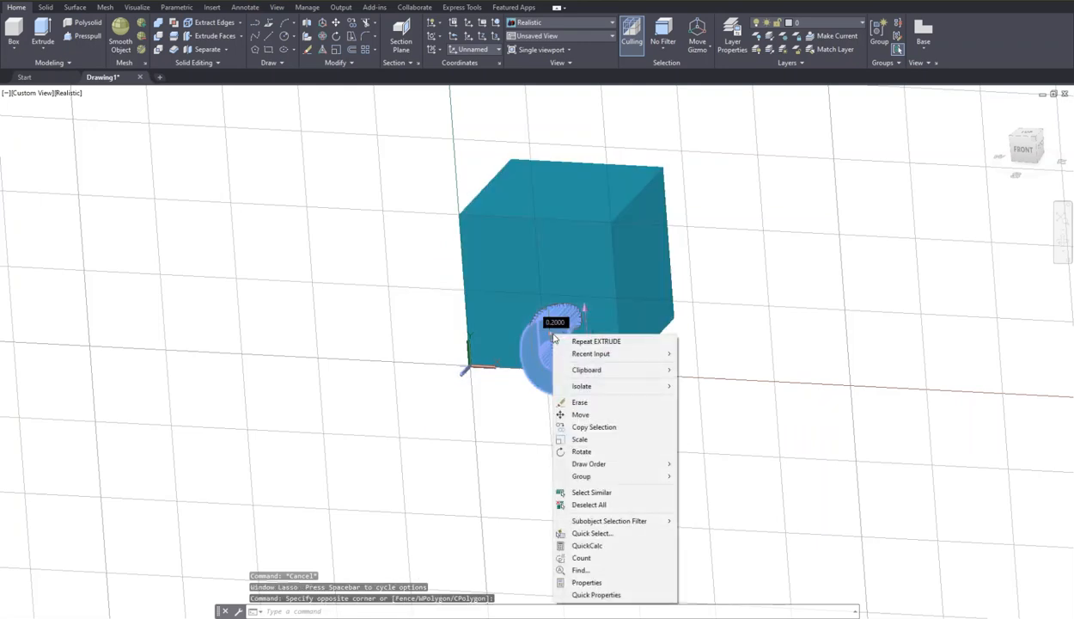
left_click(588, 583)
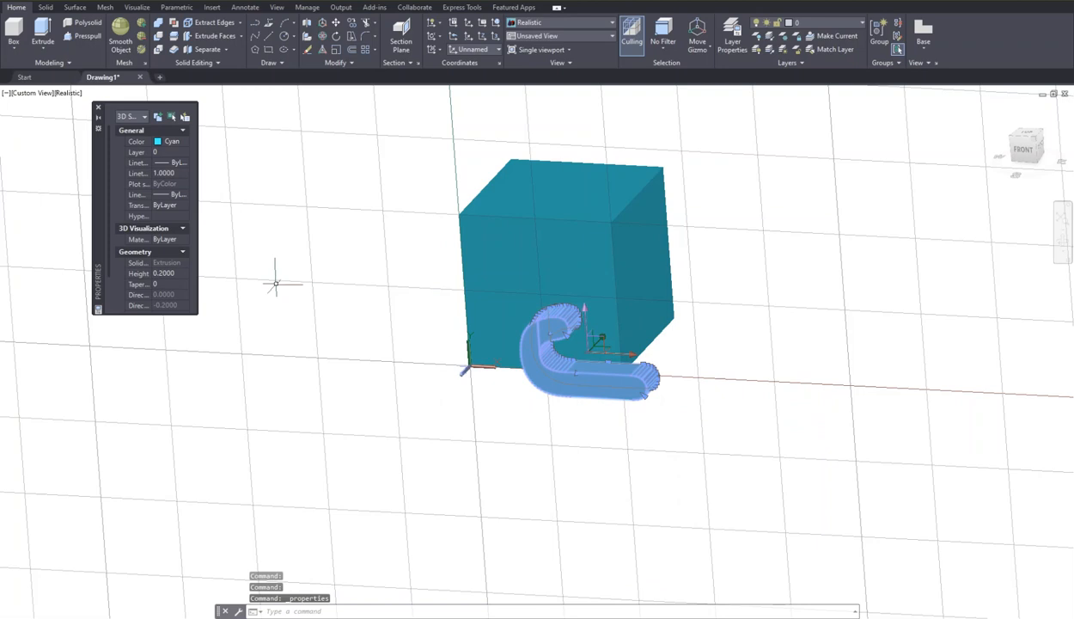
left_click(159, 144)
left_click(157, 140)
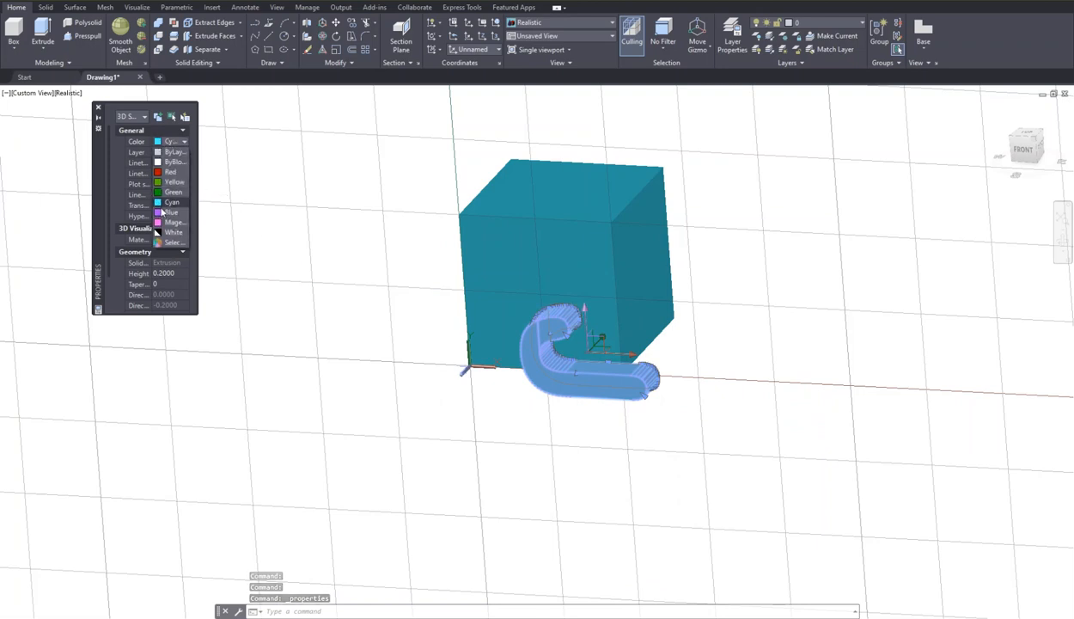
left_click(170, 222)
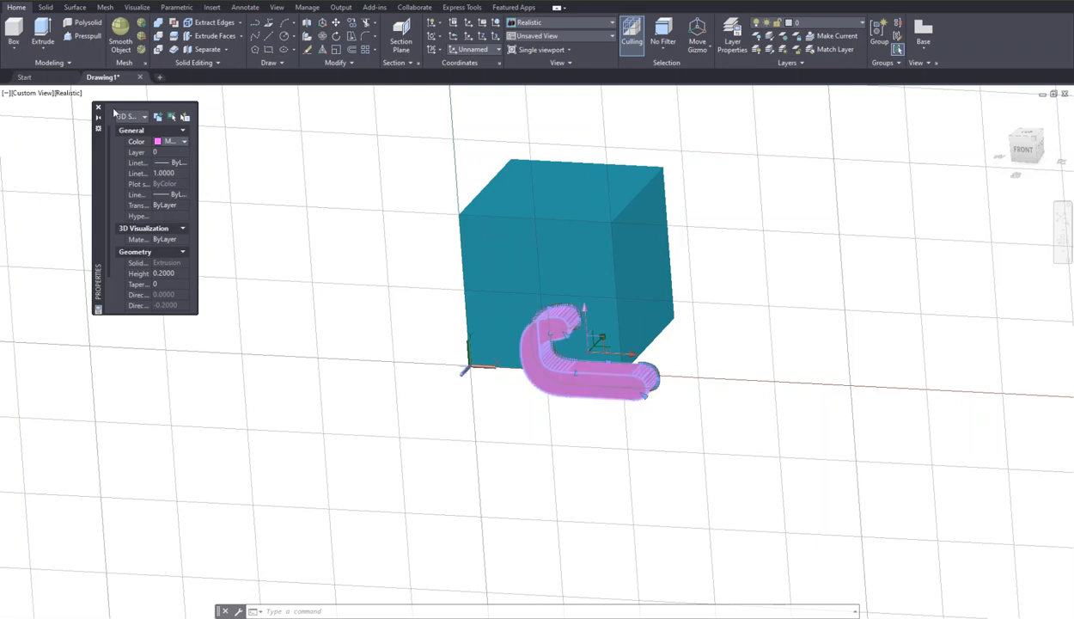
left_click(277, 208)
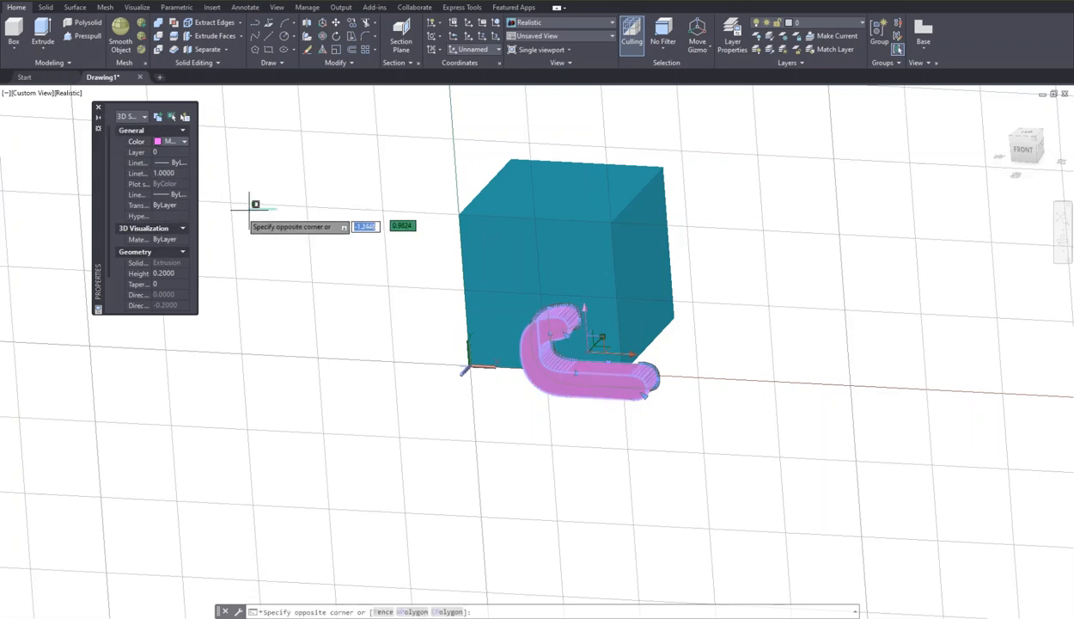
key("Escape")
key("Escape")
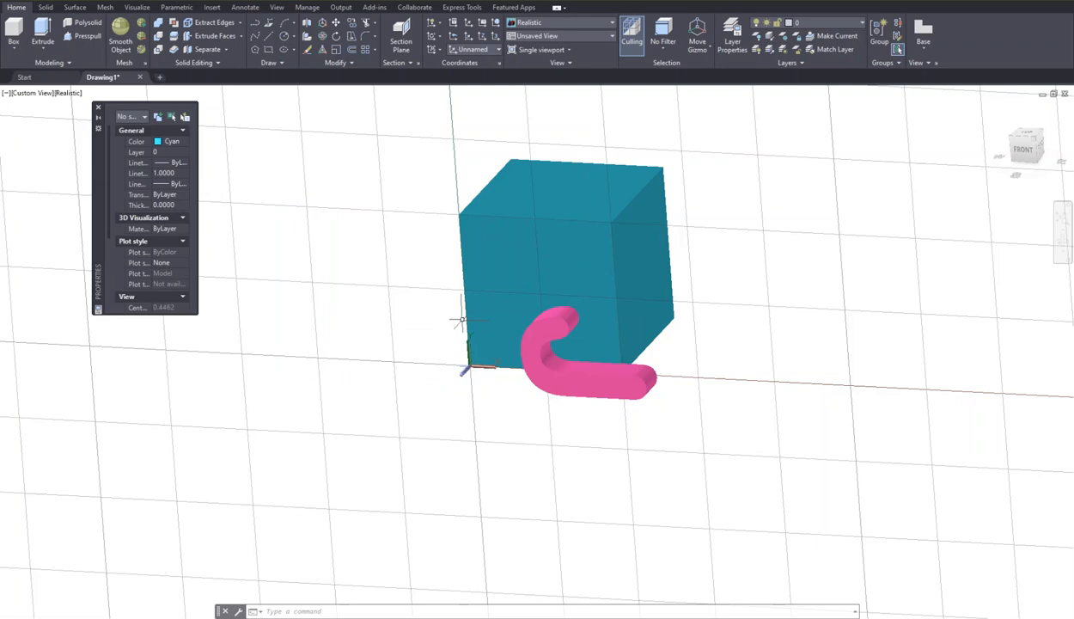
- Move both pieces of the magenta letter J in the Front view so they lie within the cube's front face
left_click(1025, 153)
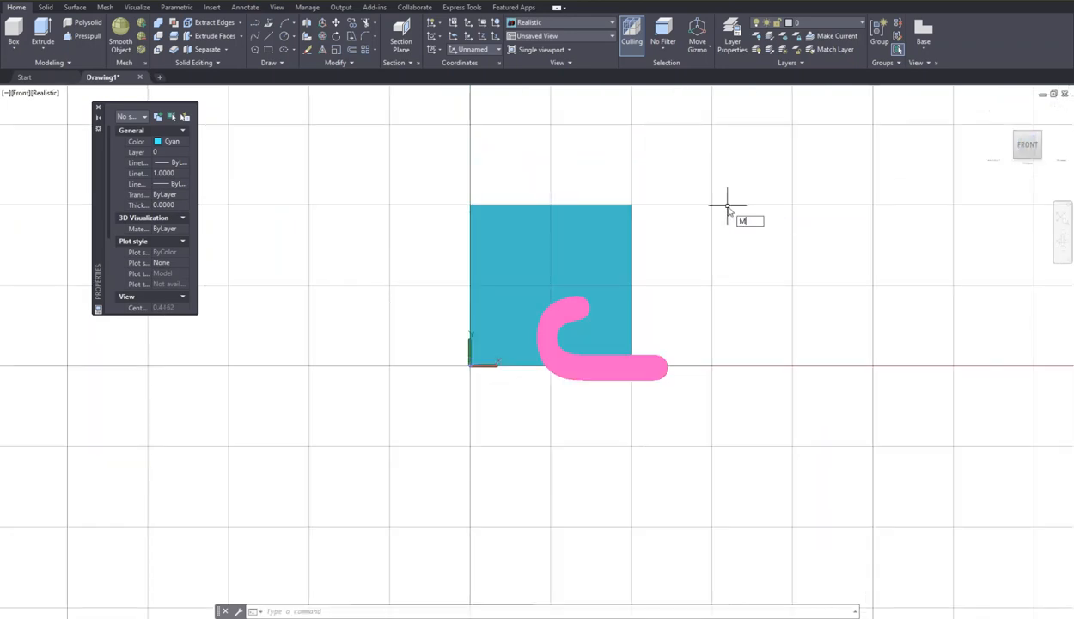
key("Return")
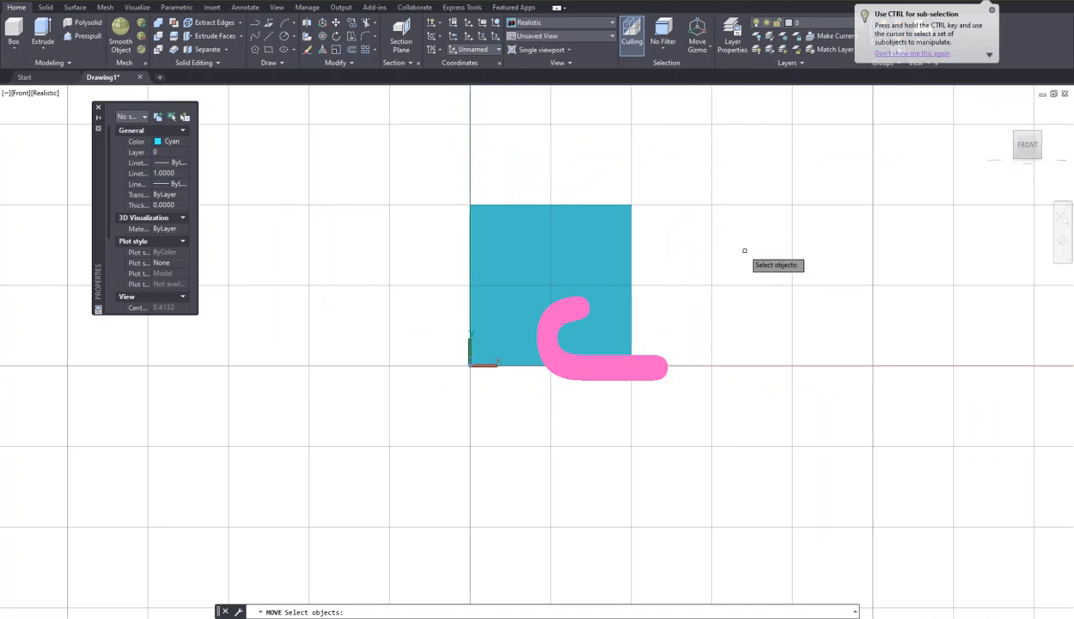
key("Escape")
type("m")
key("Return")
left_click(413, 257)
left_click(729, 408)
key("Return")
left_click(720, 378)
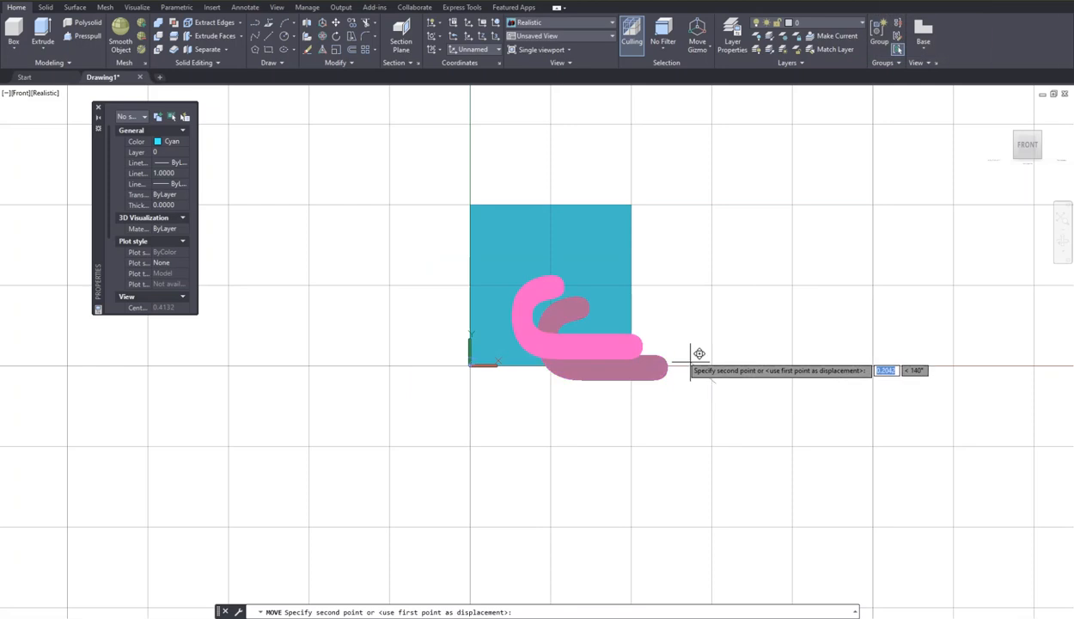
key("Escape")
left_click_drag(1024, 149, 987, 162)
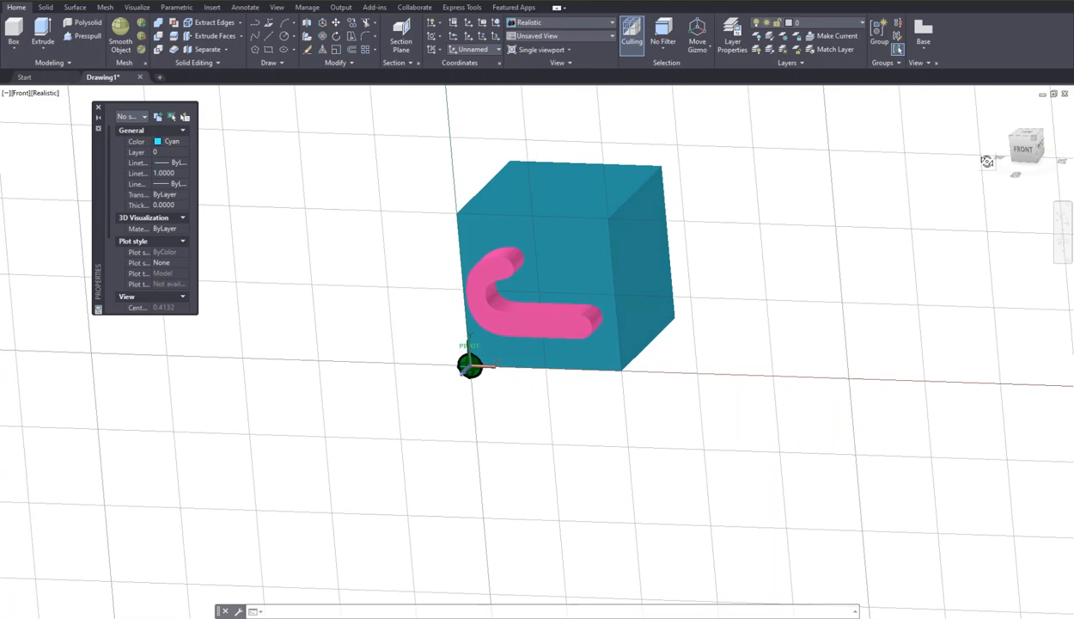
middle_click_drag(844, 194, 794, 217)
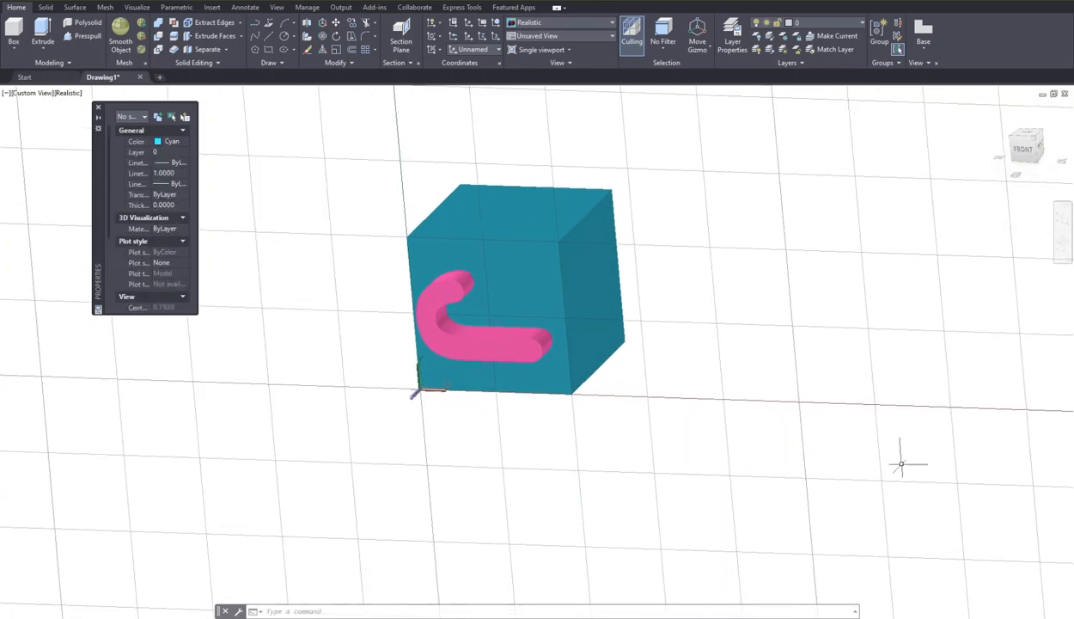
- Turn off Dynamic UCS and 3D object snap, switch regular object snap off and on, and view the 3D object snap modes
left_click(894, 614)
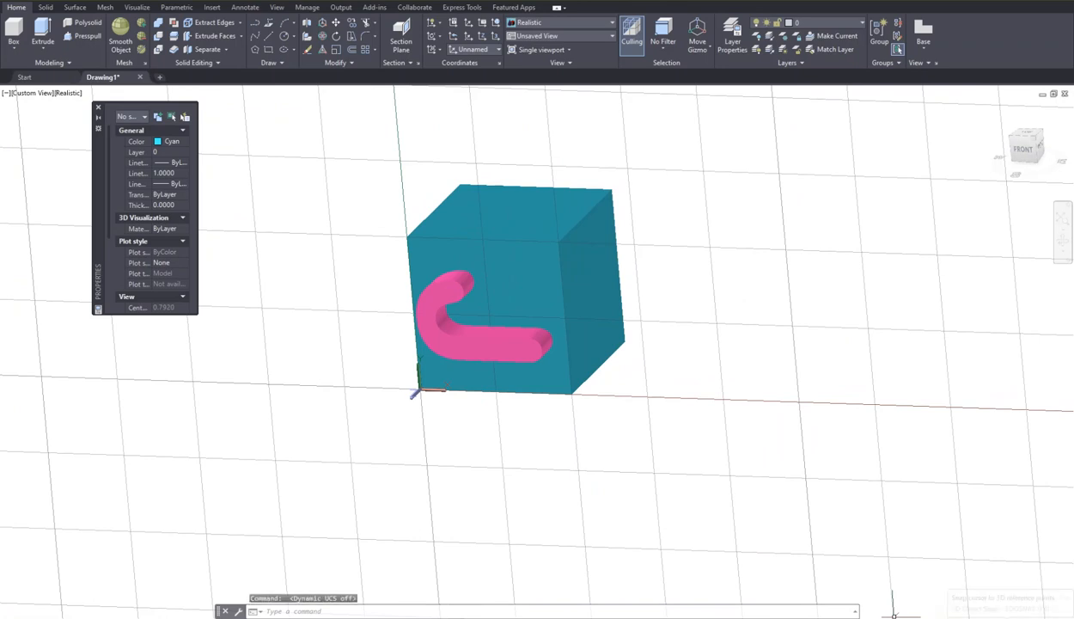
left_click(894, 616)
left_click(894, 616)
left_click(894, 616)
left_click(893, 615)
left_click(894, 615)
left_click(894, 615)
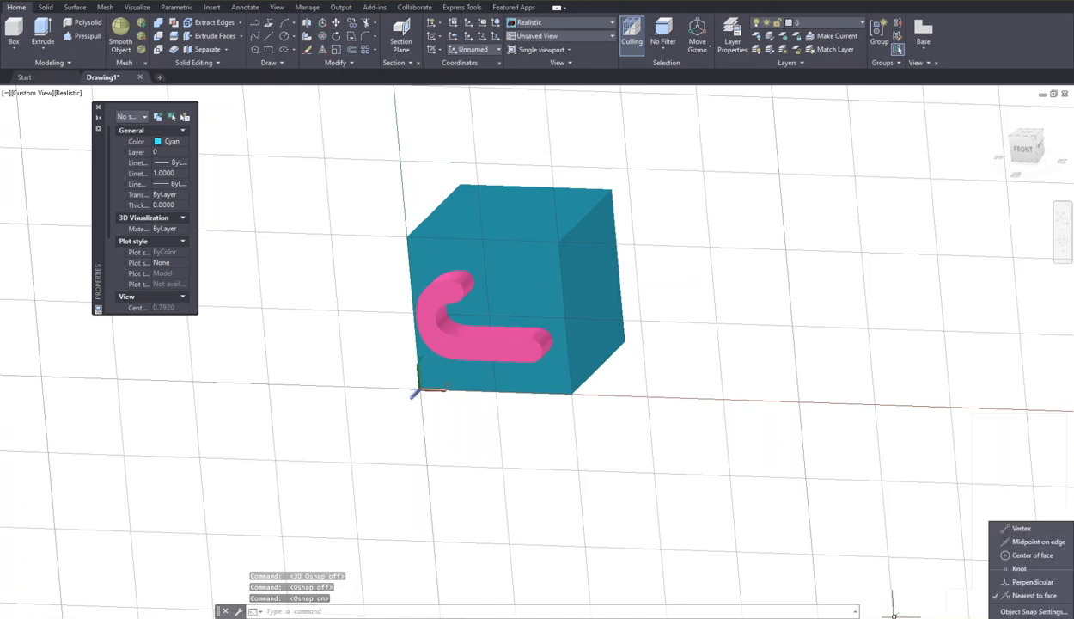
left_click(893, 615)
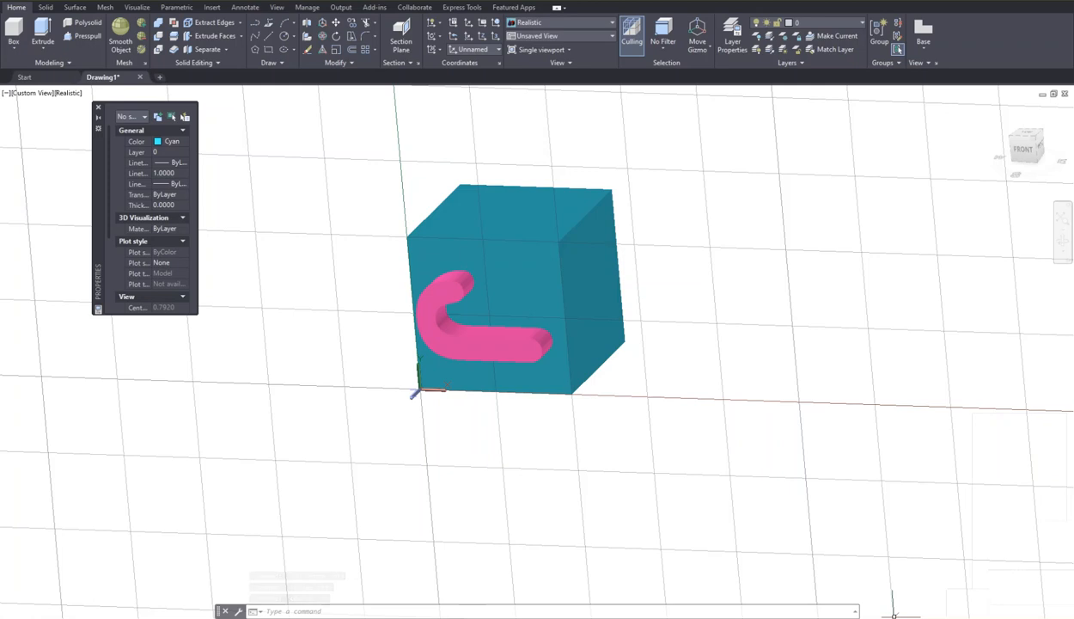
left_click(893, 615)
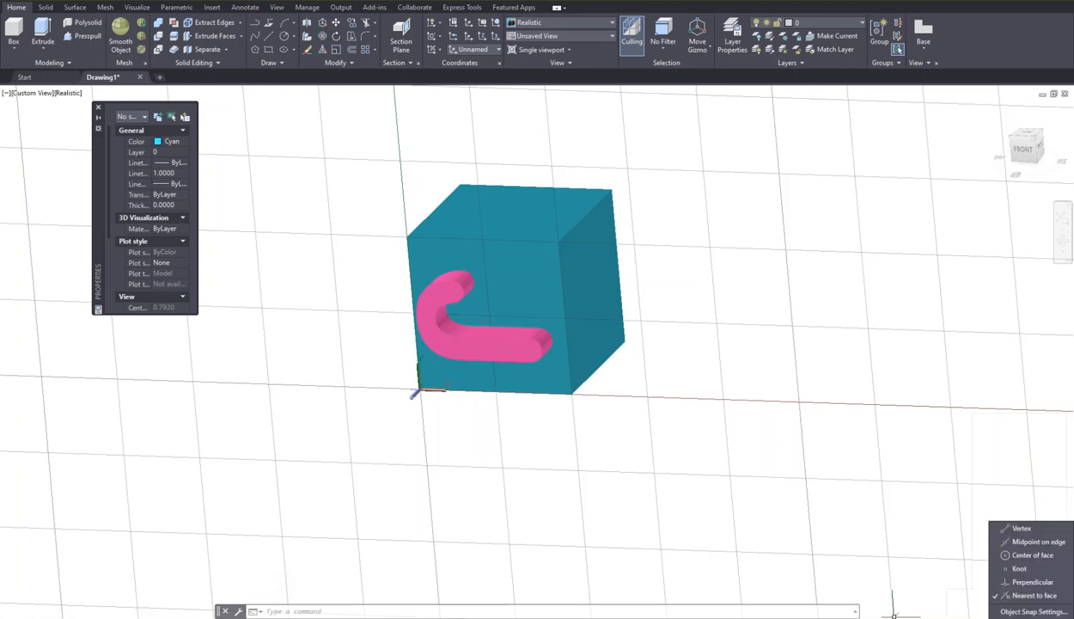
left_click(893, 616)
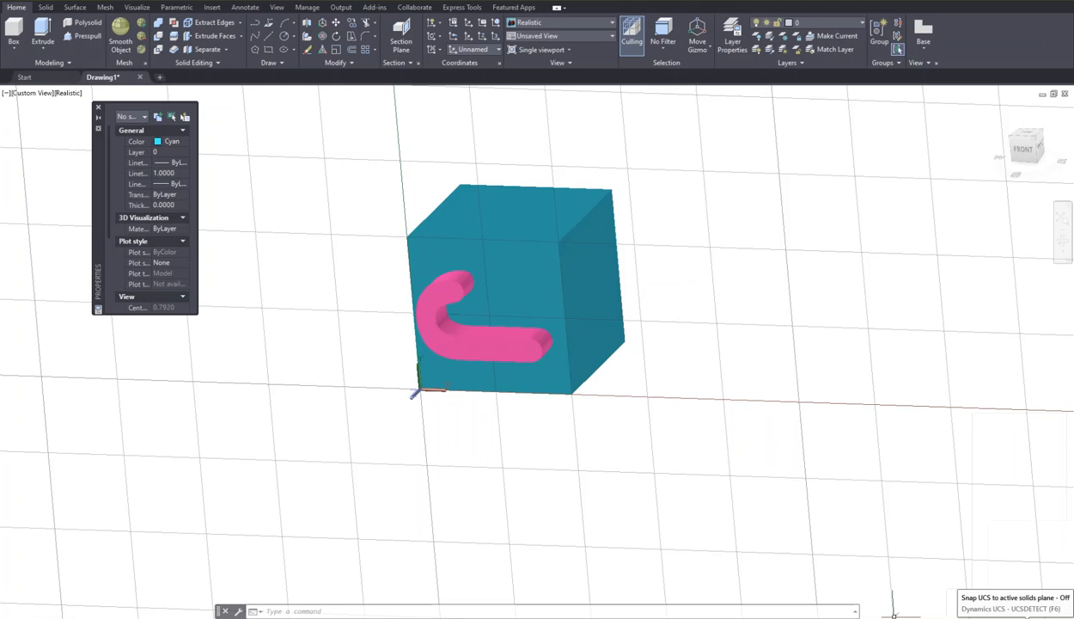
- Turn on Dynamic UCS and leave no selection window active
left_click(894, 615)
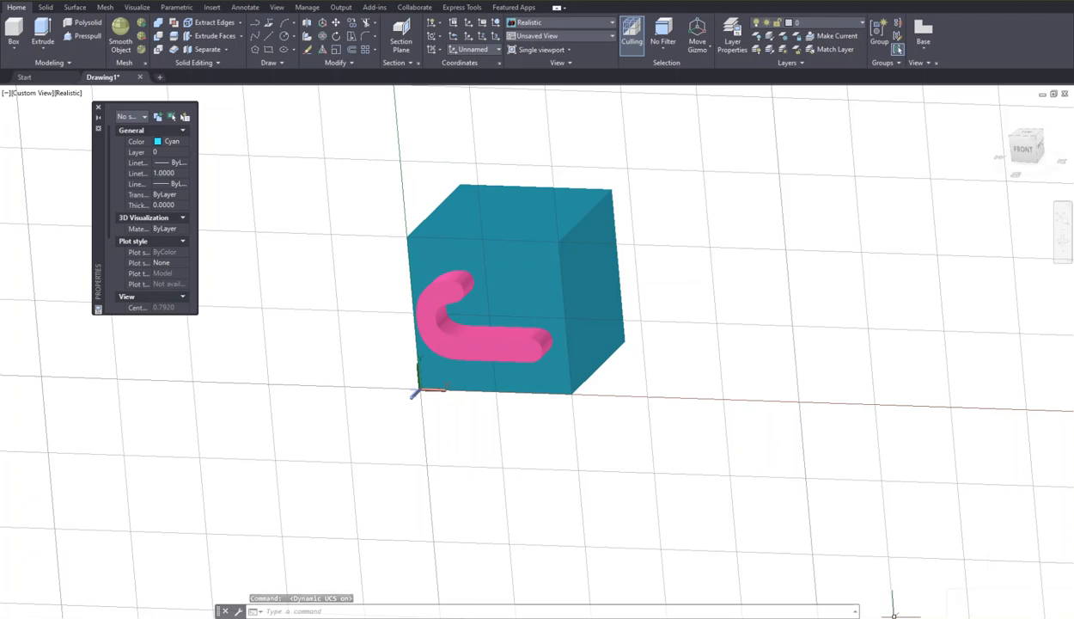
left_click(944, 594)
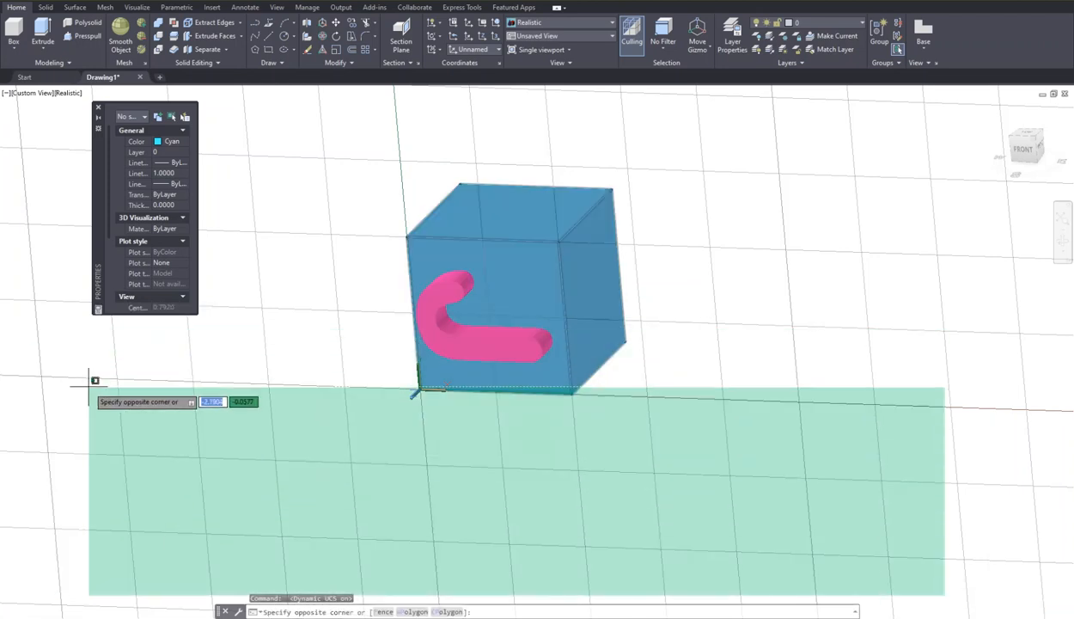
key("Escape")
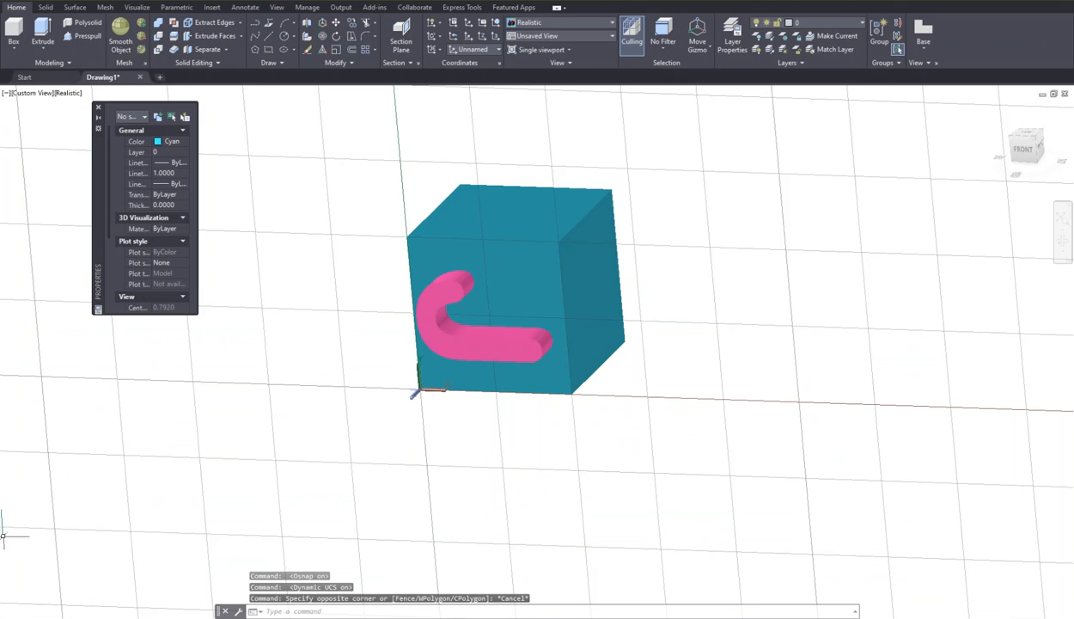